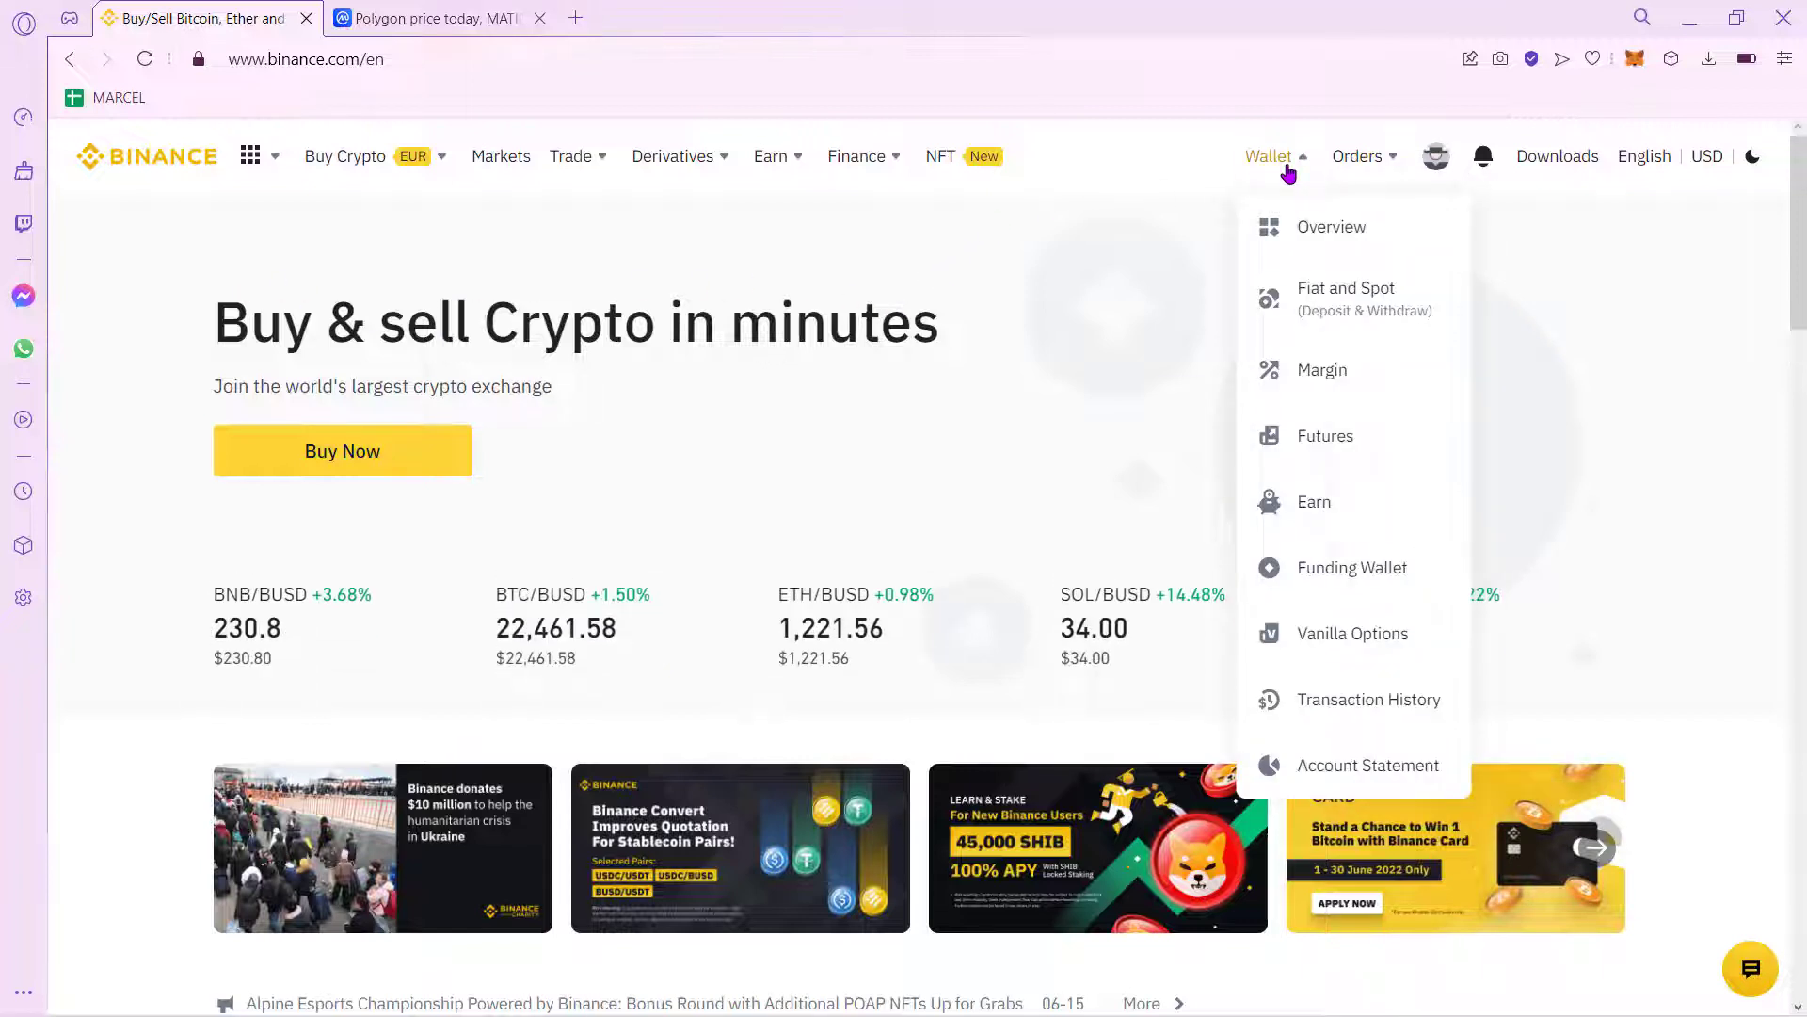
Step: Open the Fiat and Spot wallet page listing the account's coin balances
click(1342, 305)
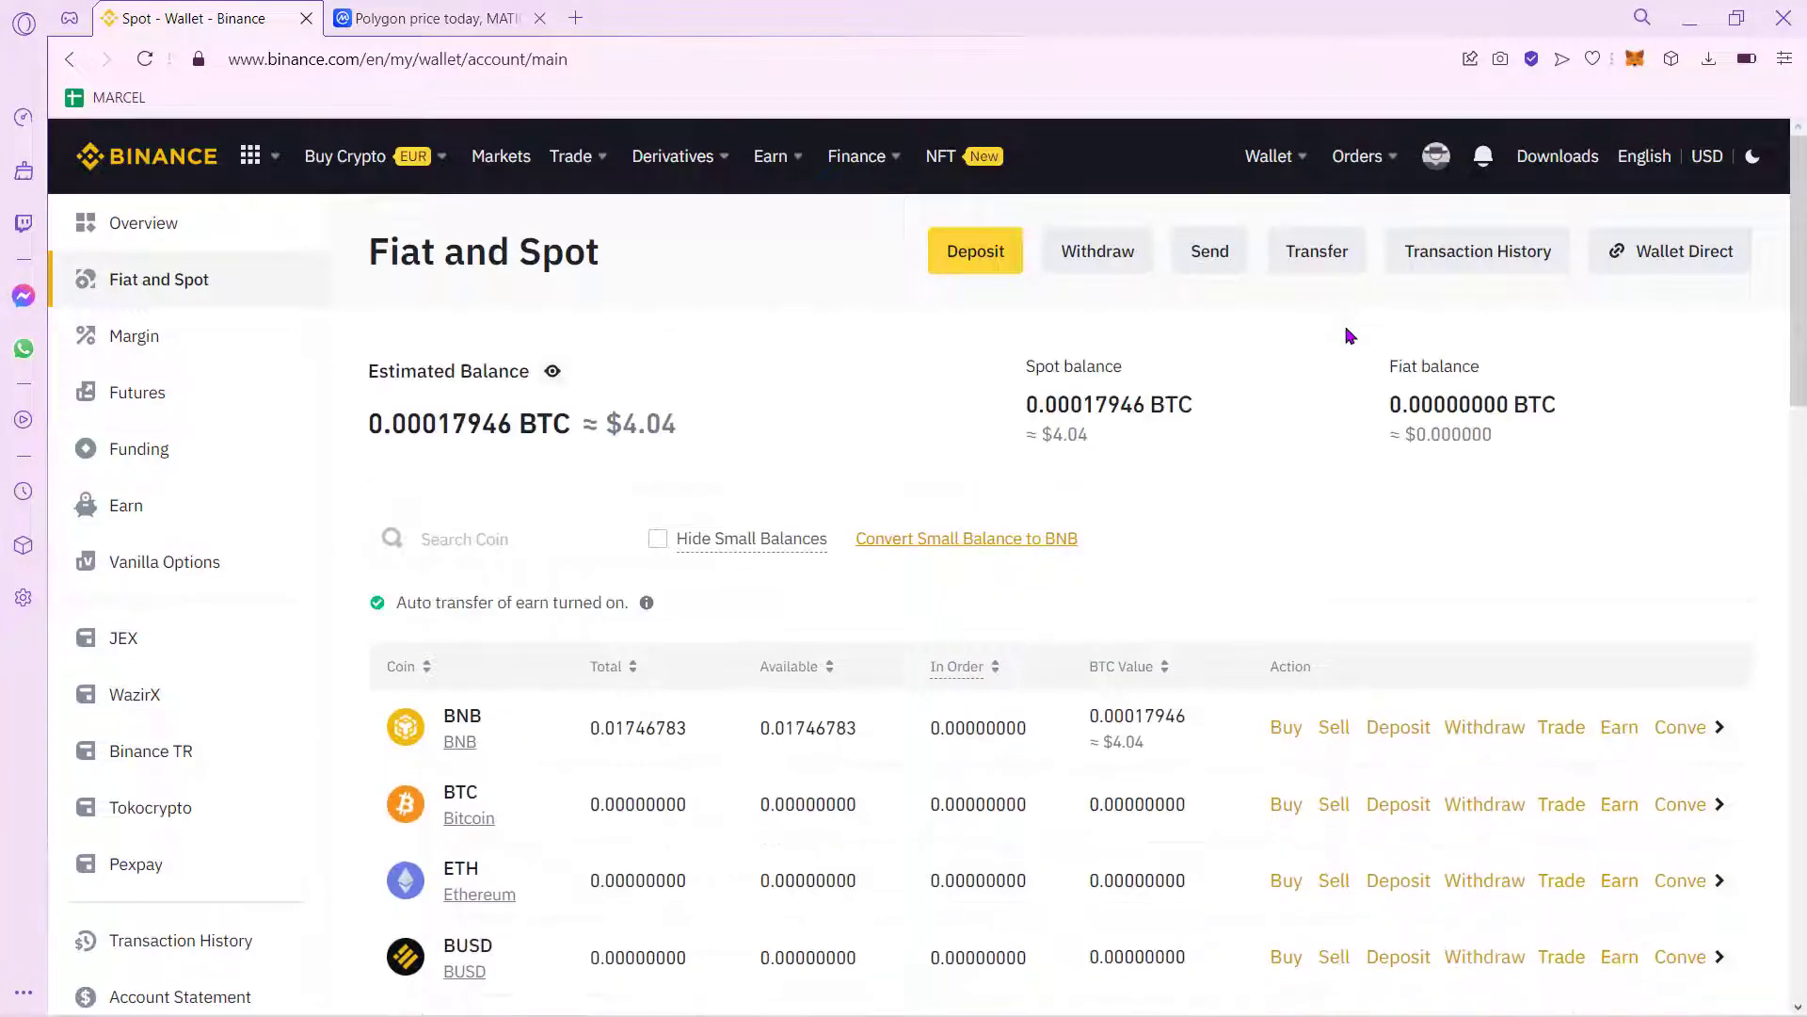
scroll(1224, 803, down, 3)
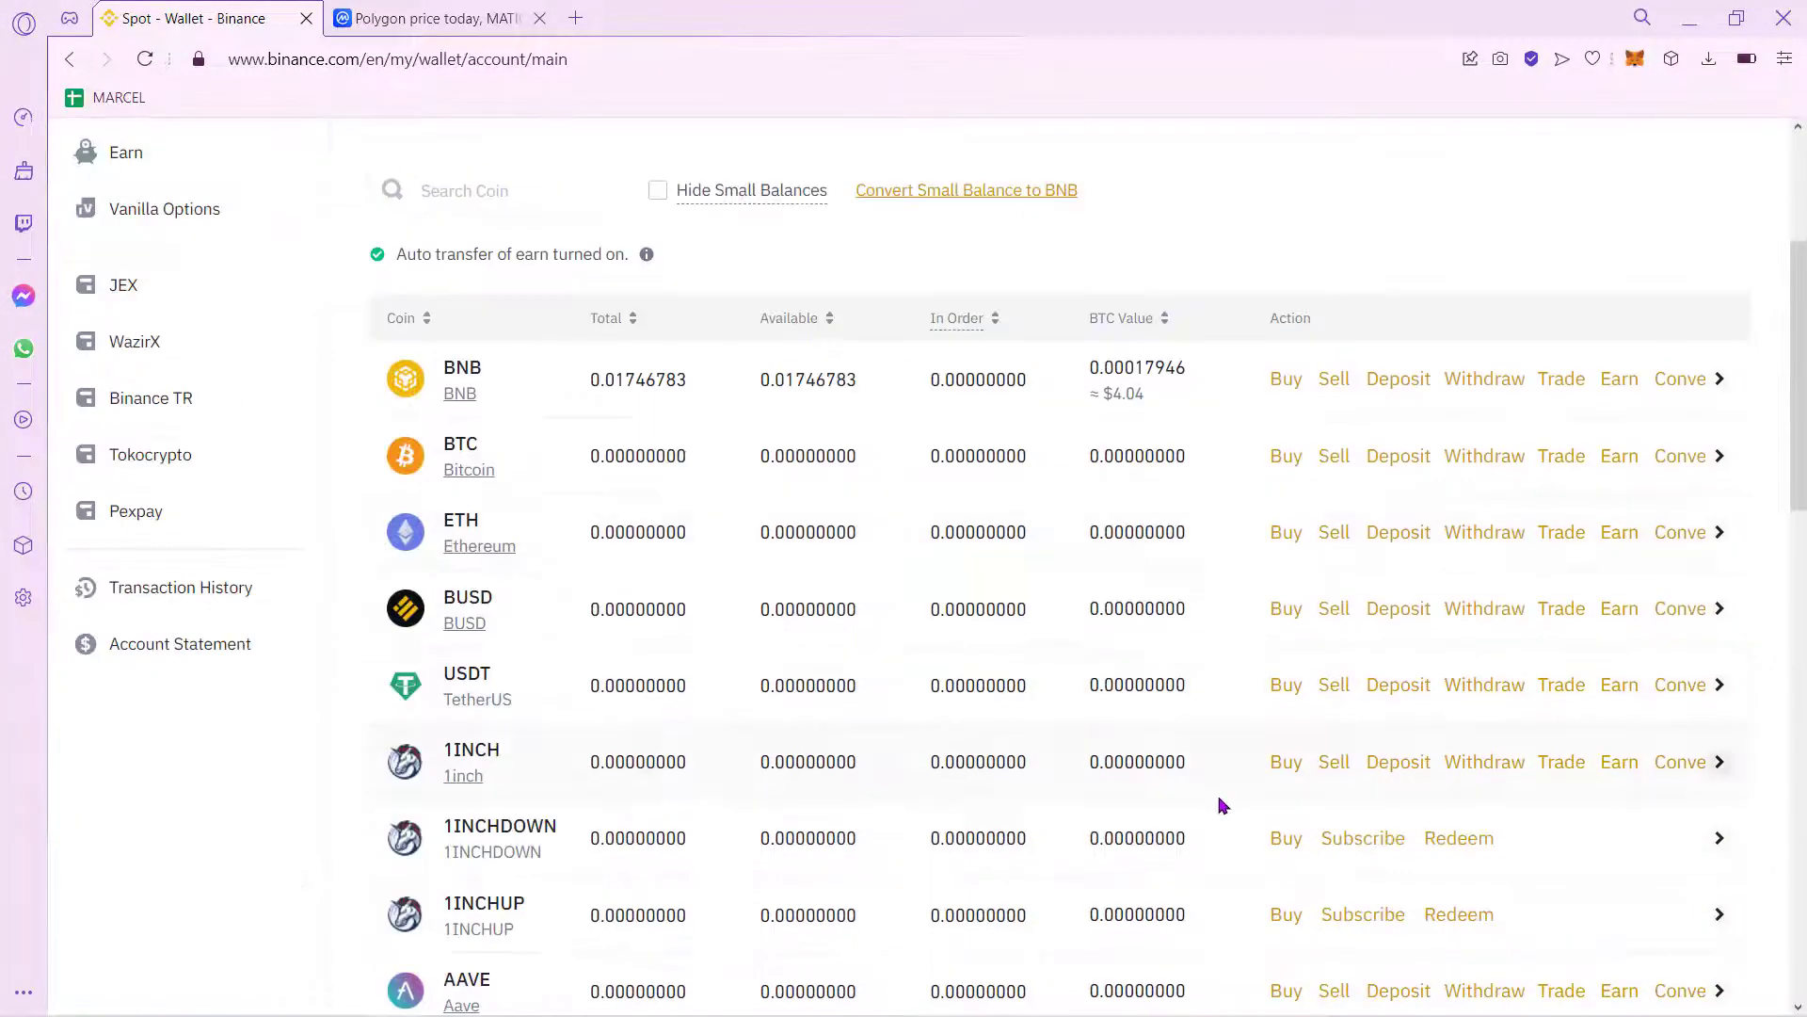
scroll(1224, 805, up, 3)
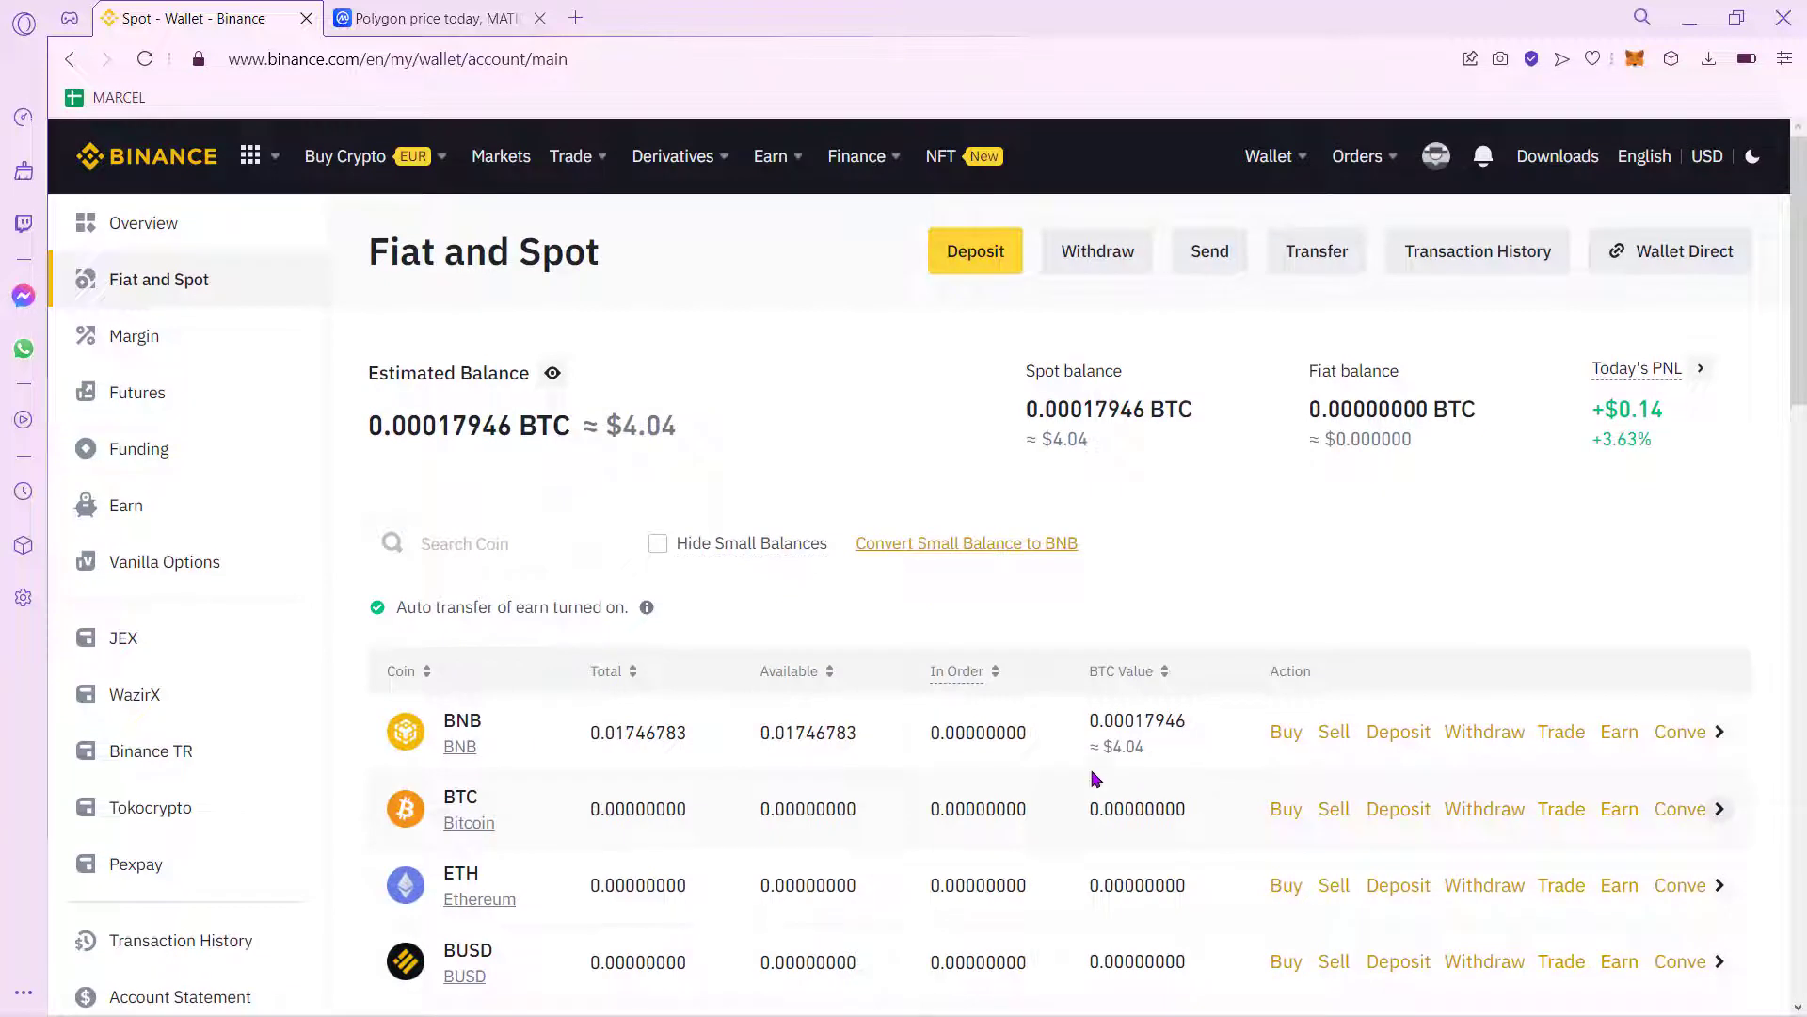
Step: Filter the wallet's coin list to the MATIC row via the Search Coin box
click(529, 549)
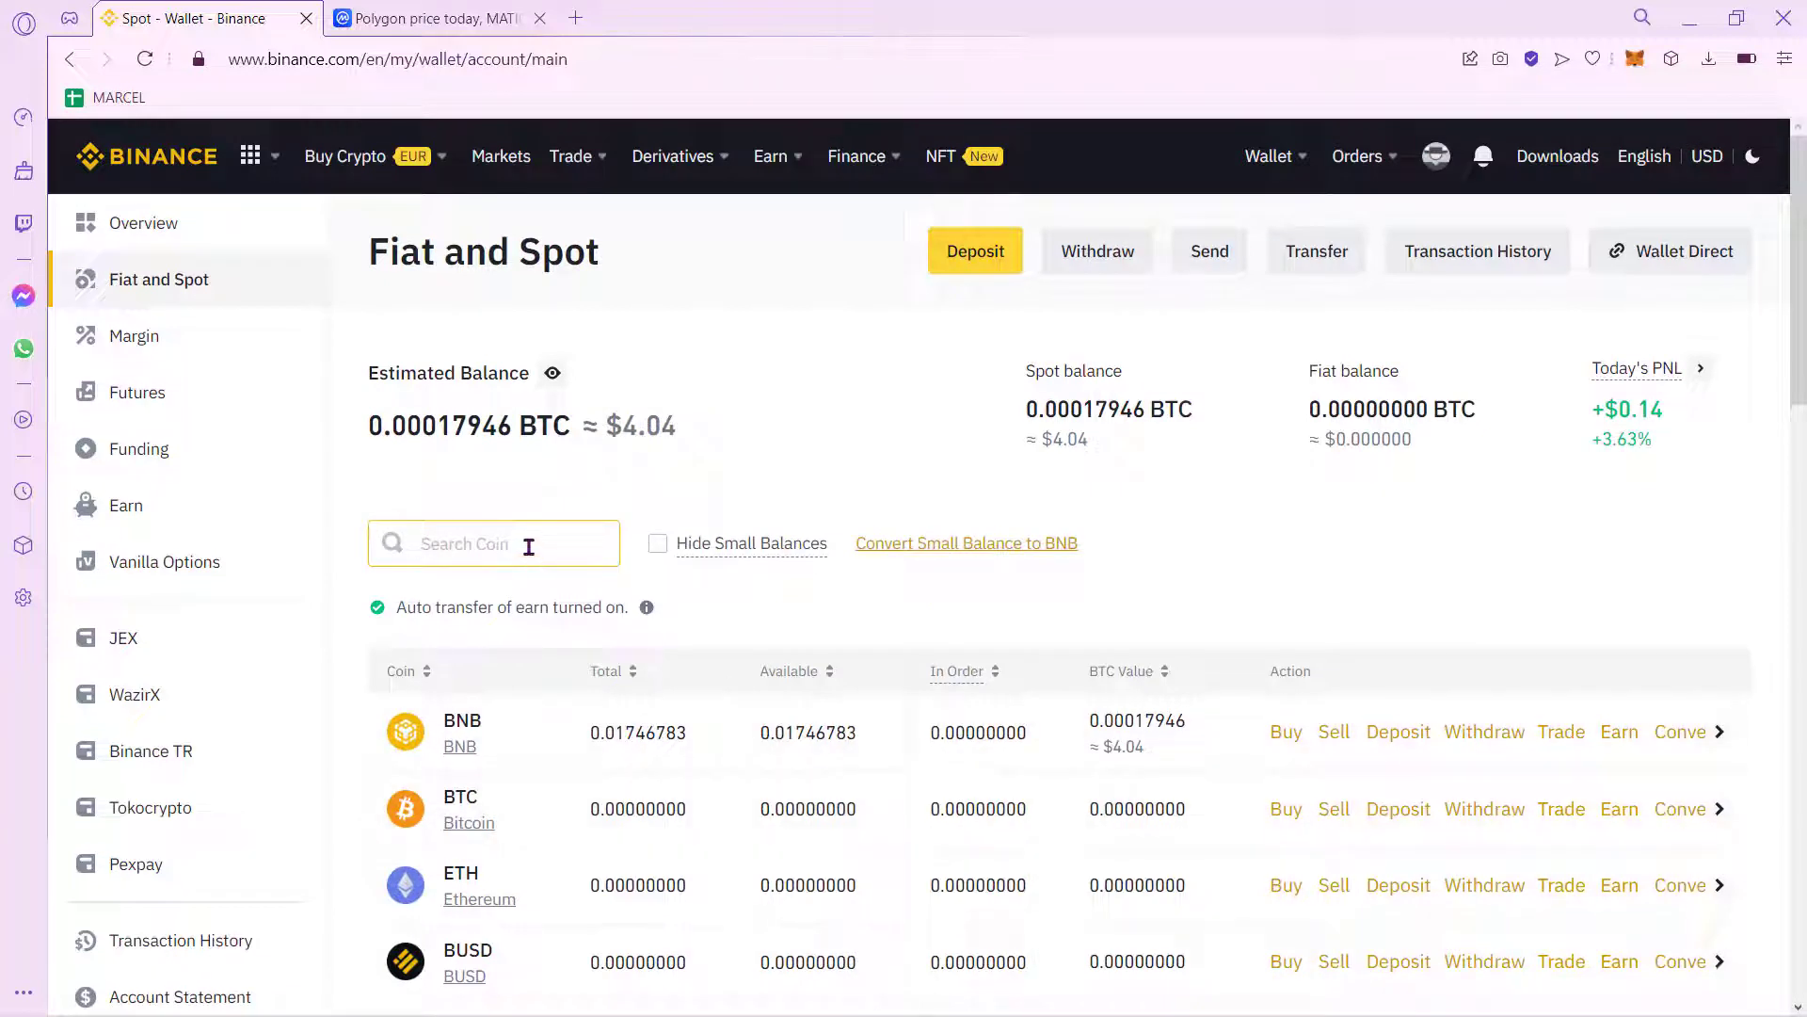
text(M)
text(ATIC)
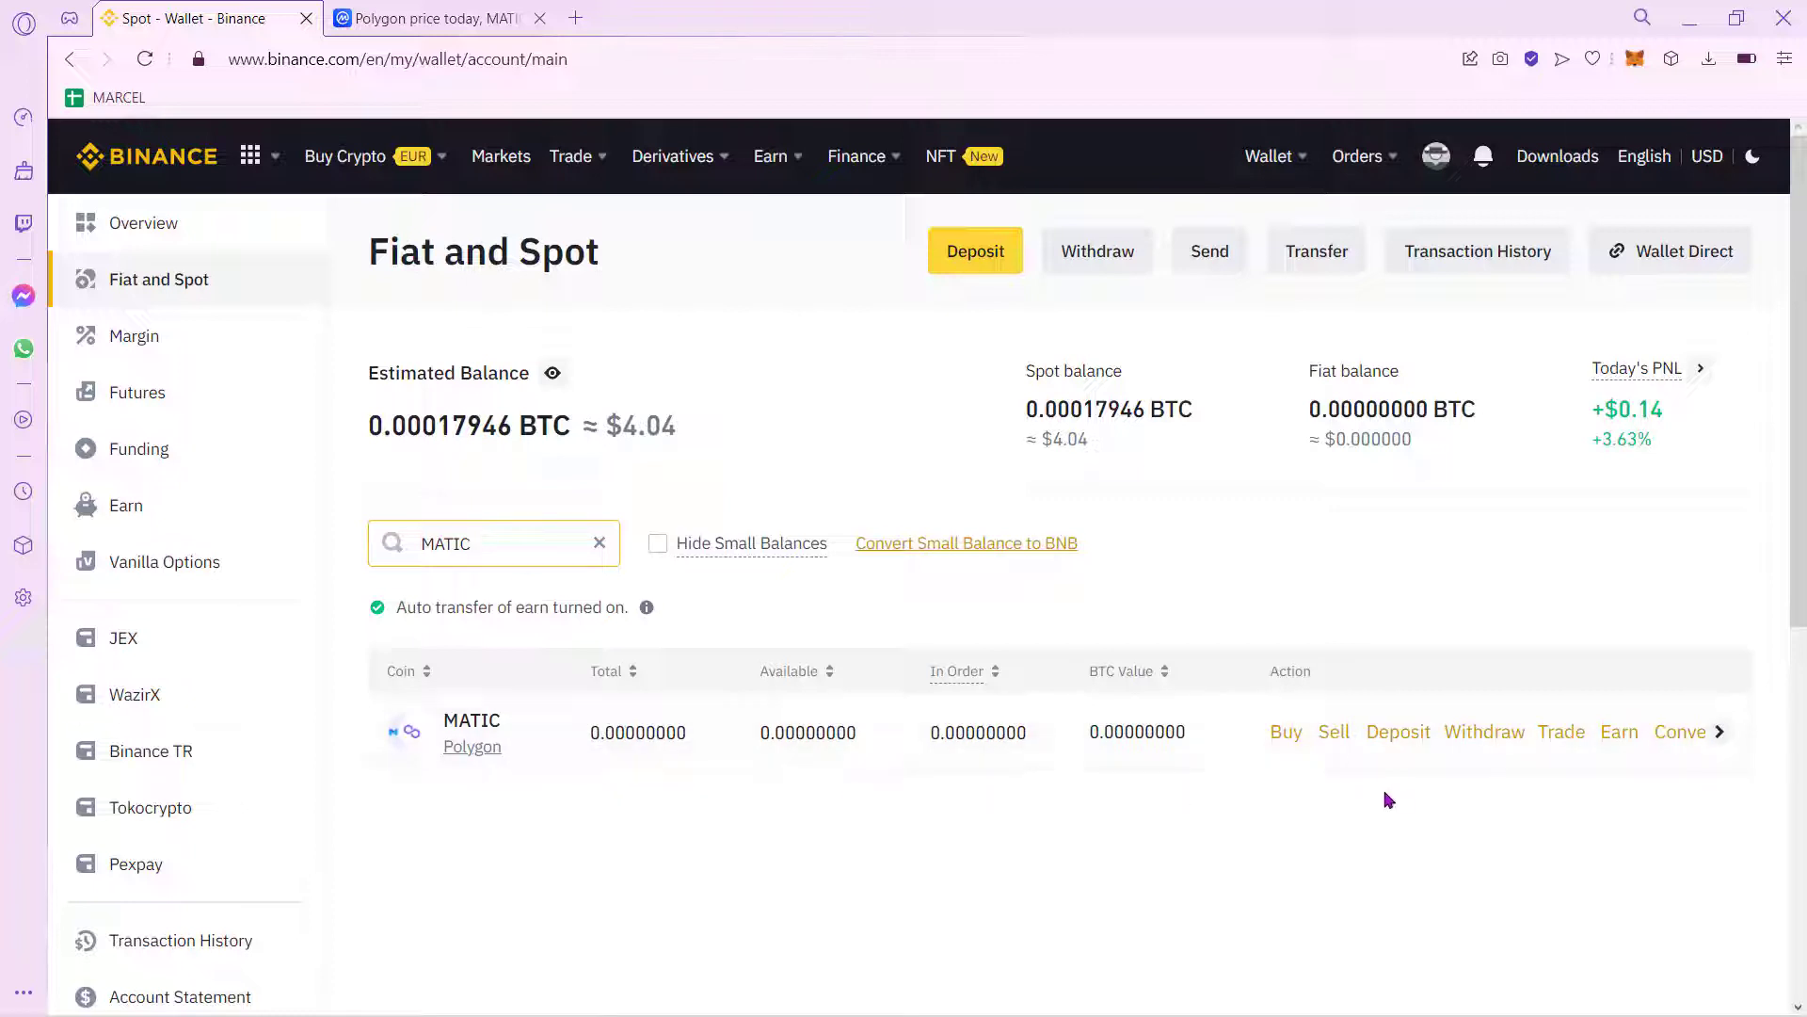
scroll(1485, 780, up, 3)
scroll(1497, 735, up, 2)
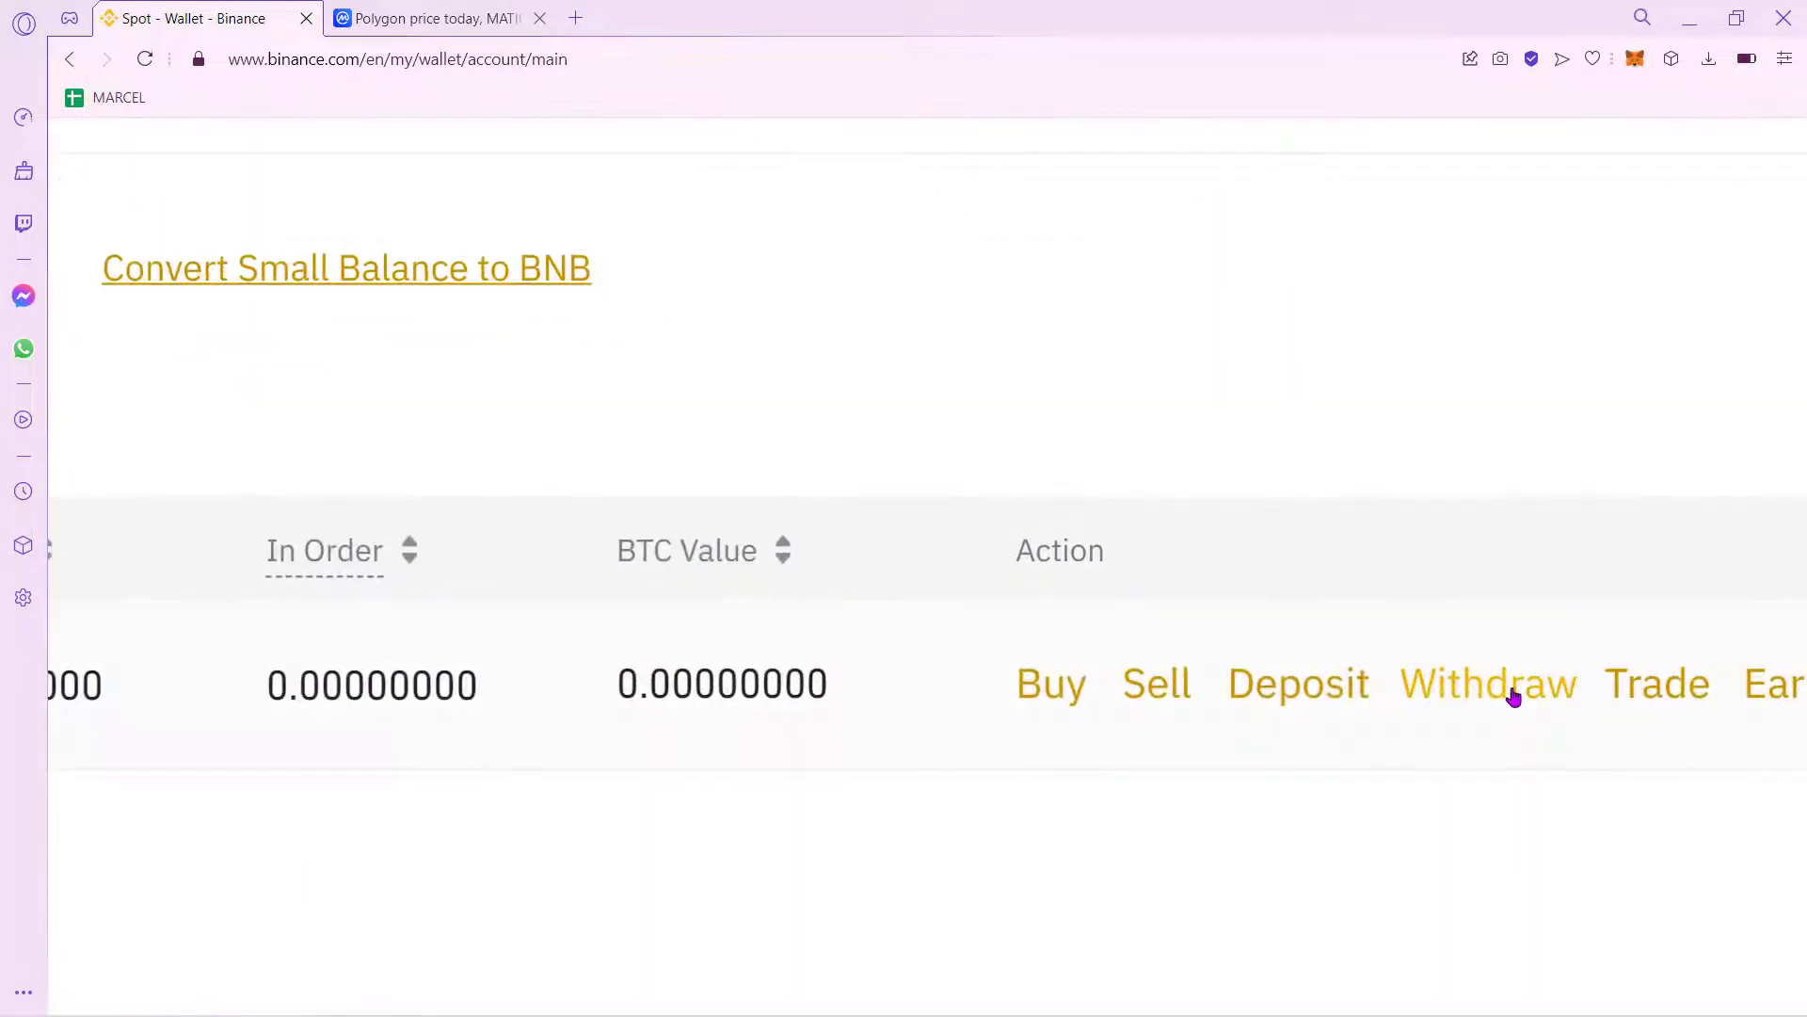
Step: Start a MATIC withdrawal, review the withdrawable coins, keep MATIC and focus the Address field
click(1515, 695)
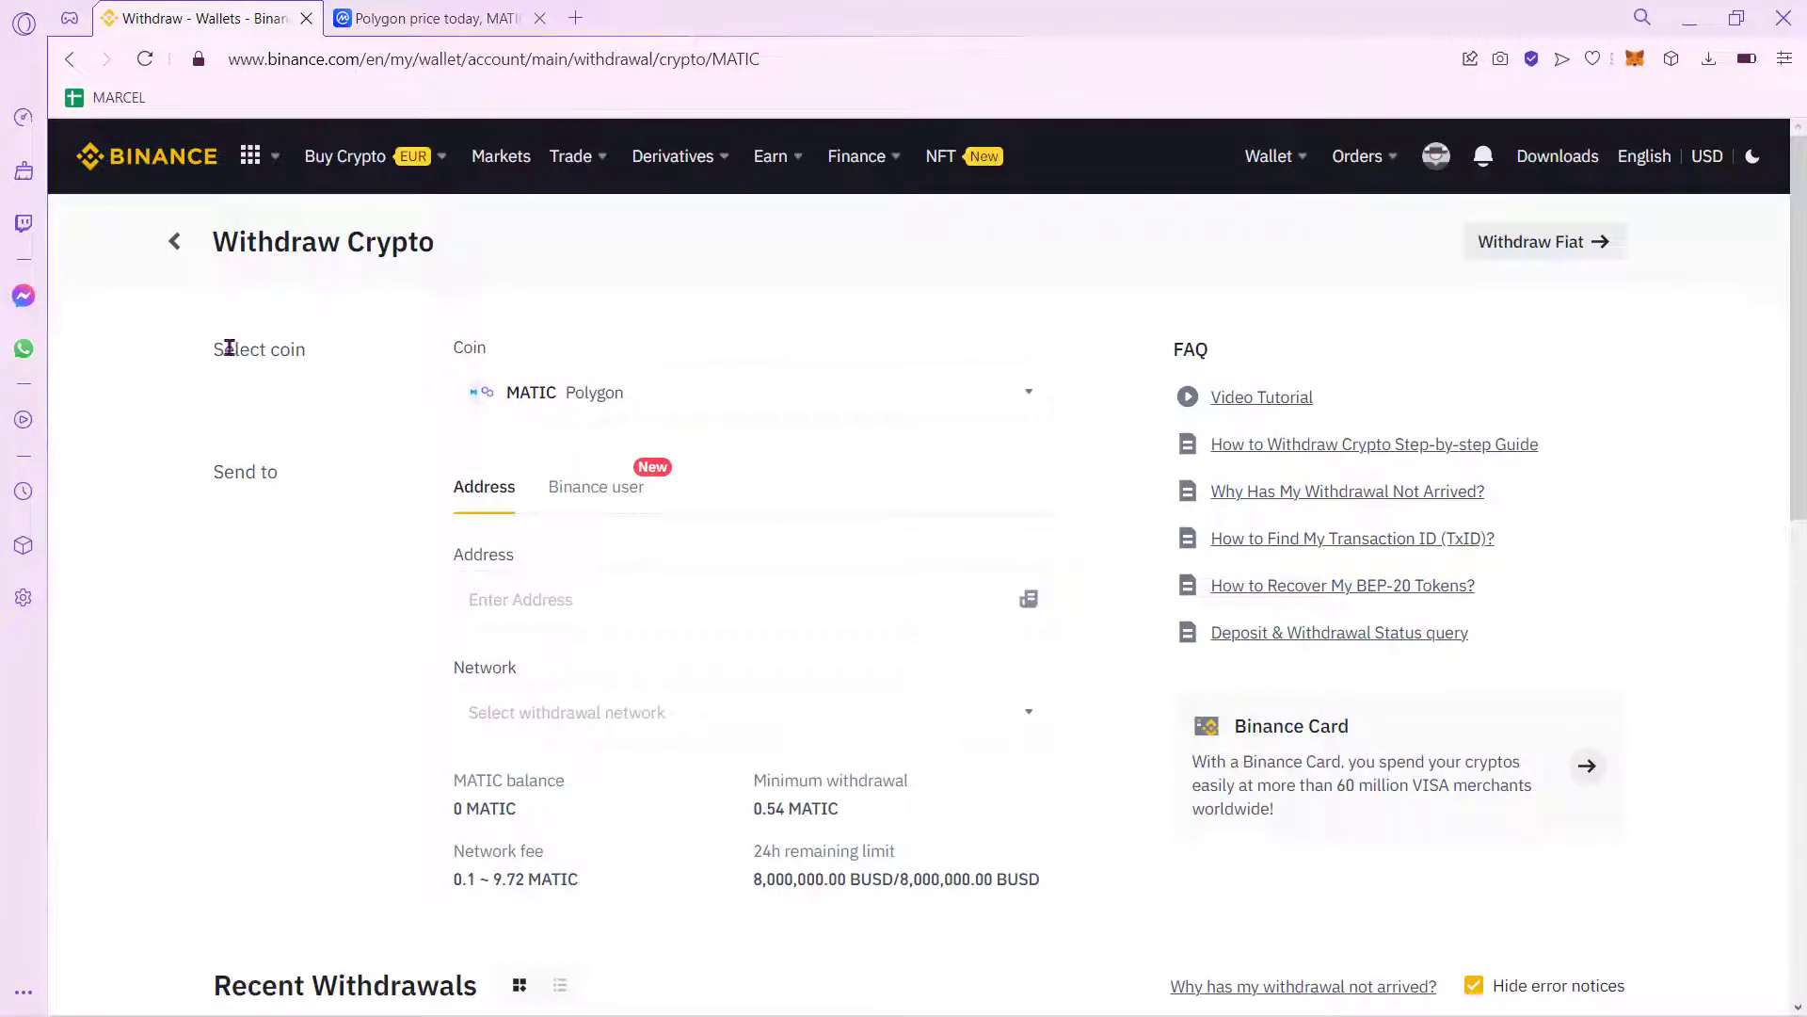
drag(229, 349, 395, 353)
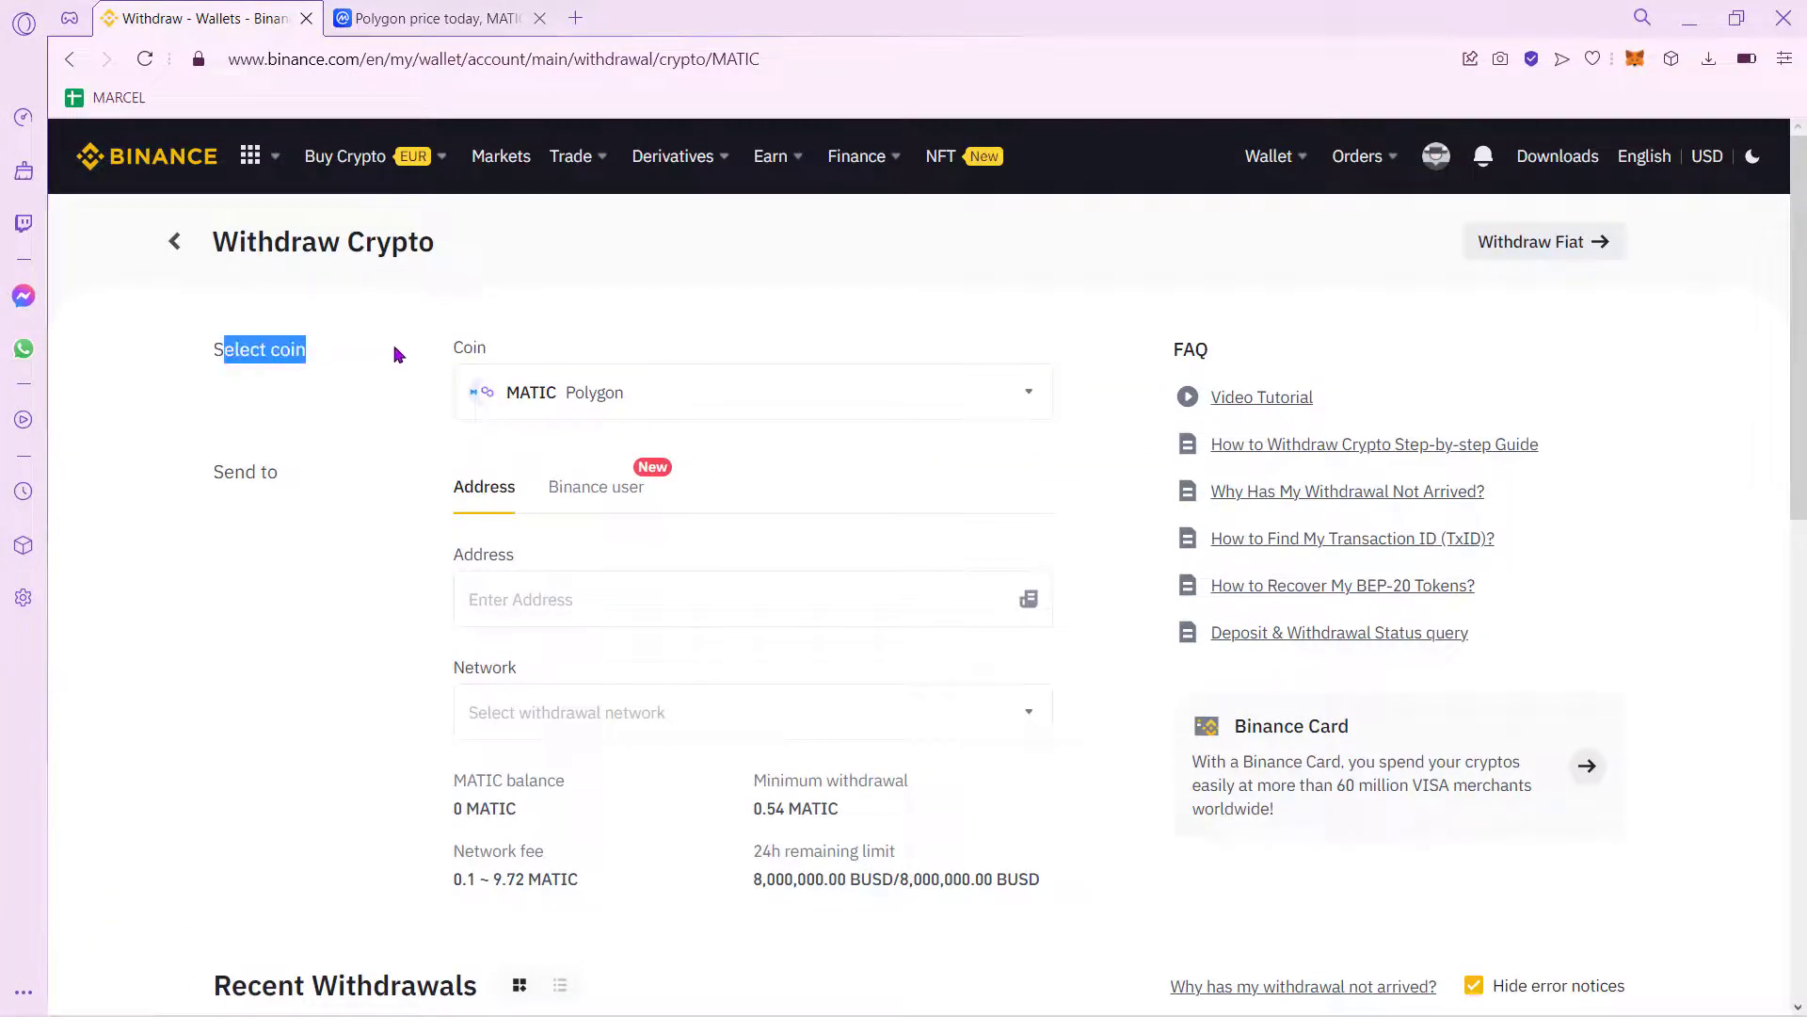
click(601, 416)
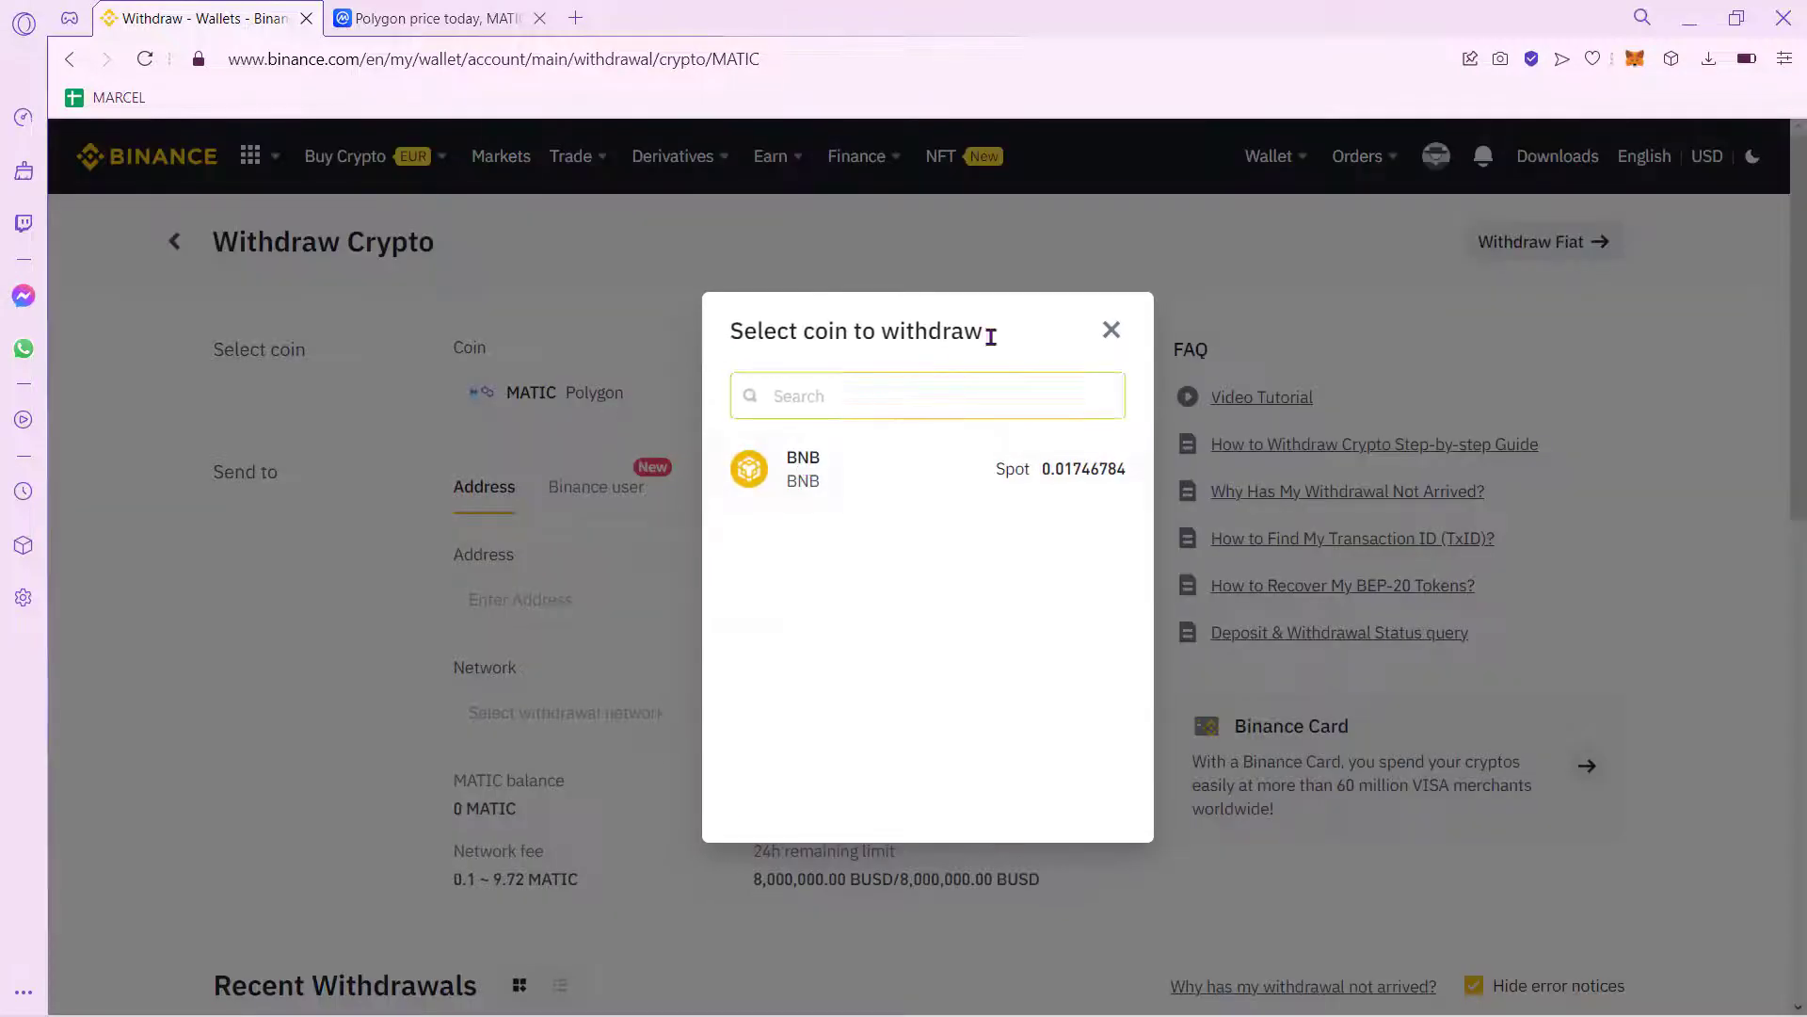
click(1111, 330)
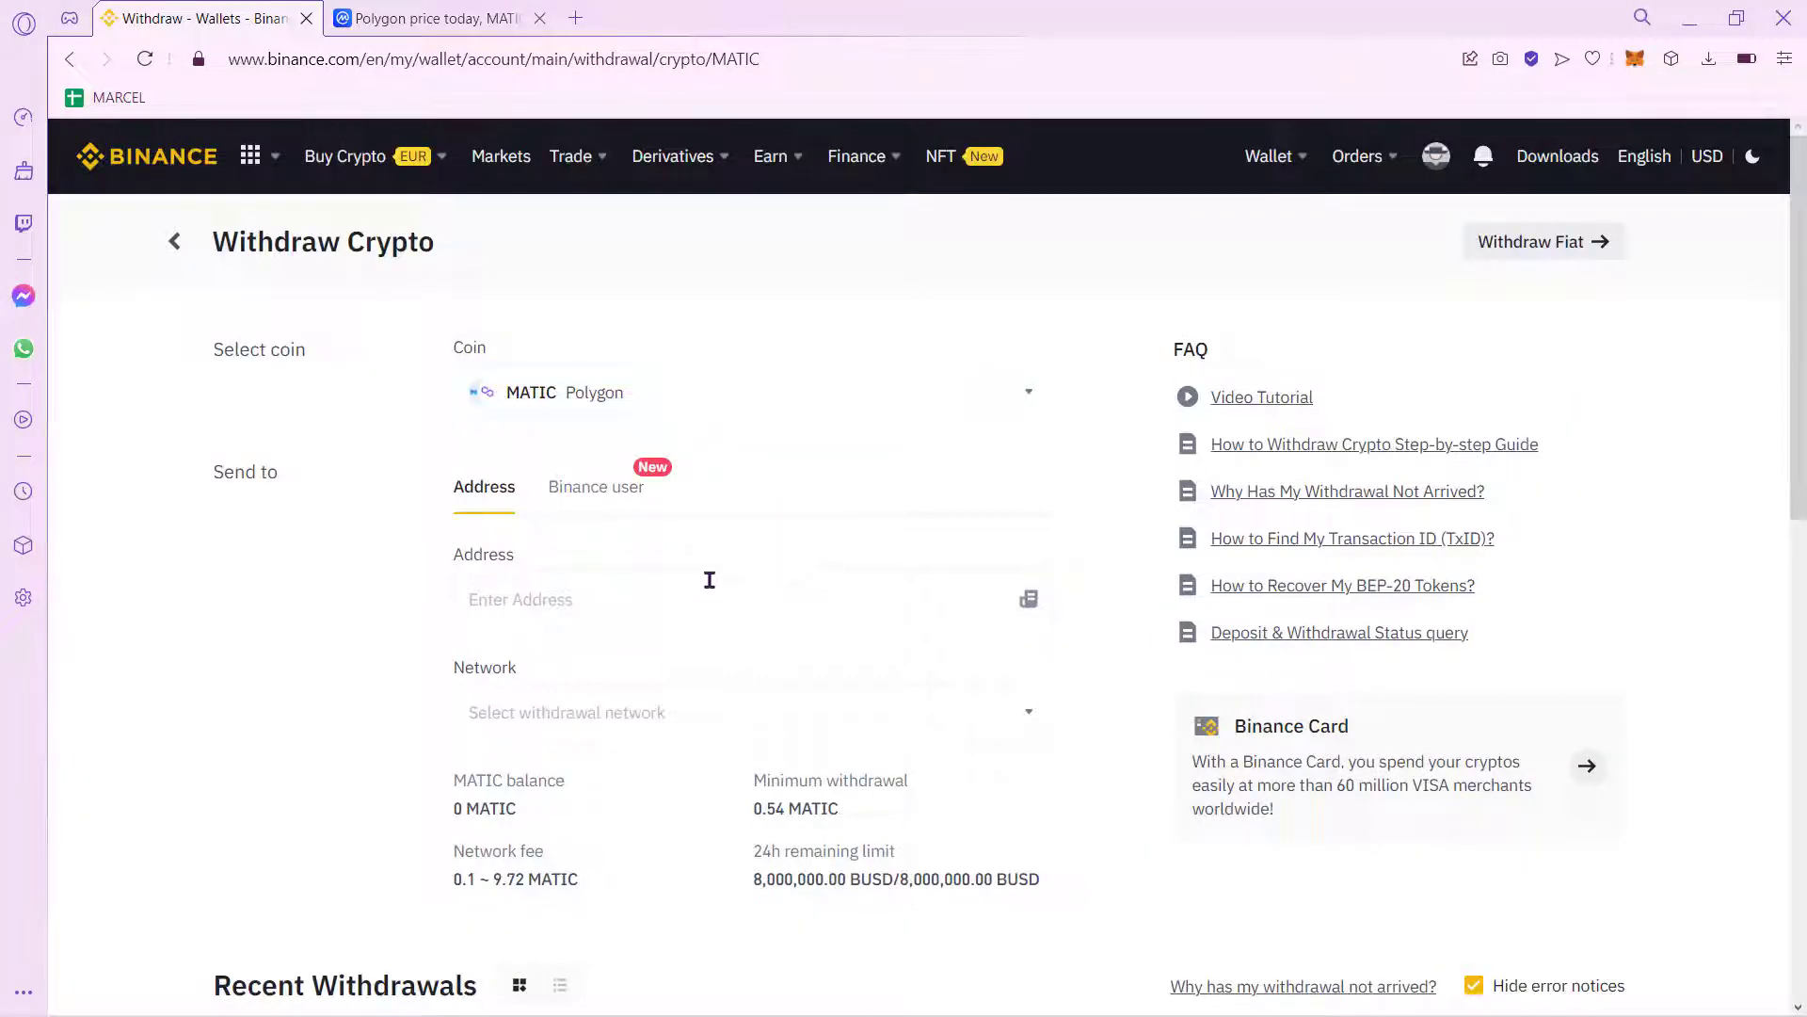
click(696, 584)
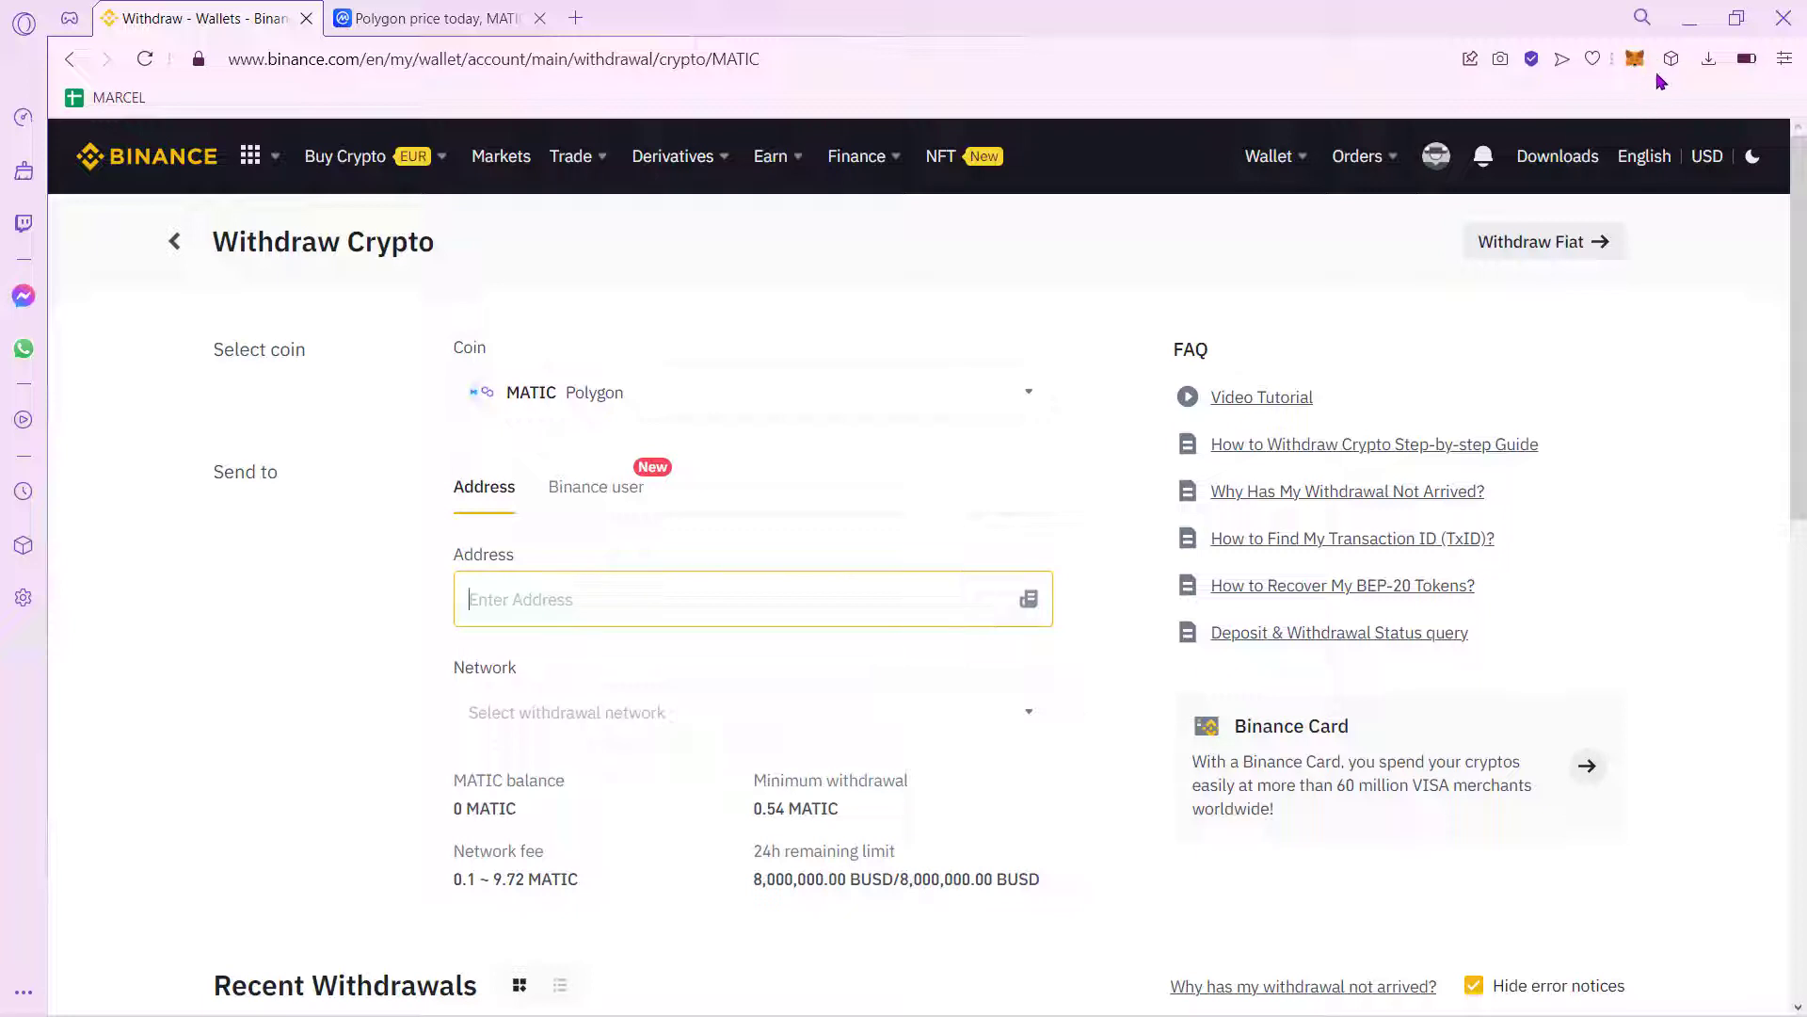
Step: Copy the MetaMask Account 1 address and paste it as the withdrawal recipient
click(1634, 64)
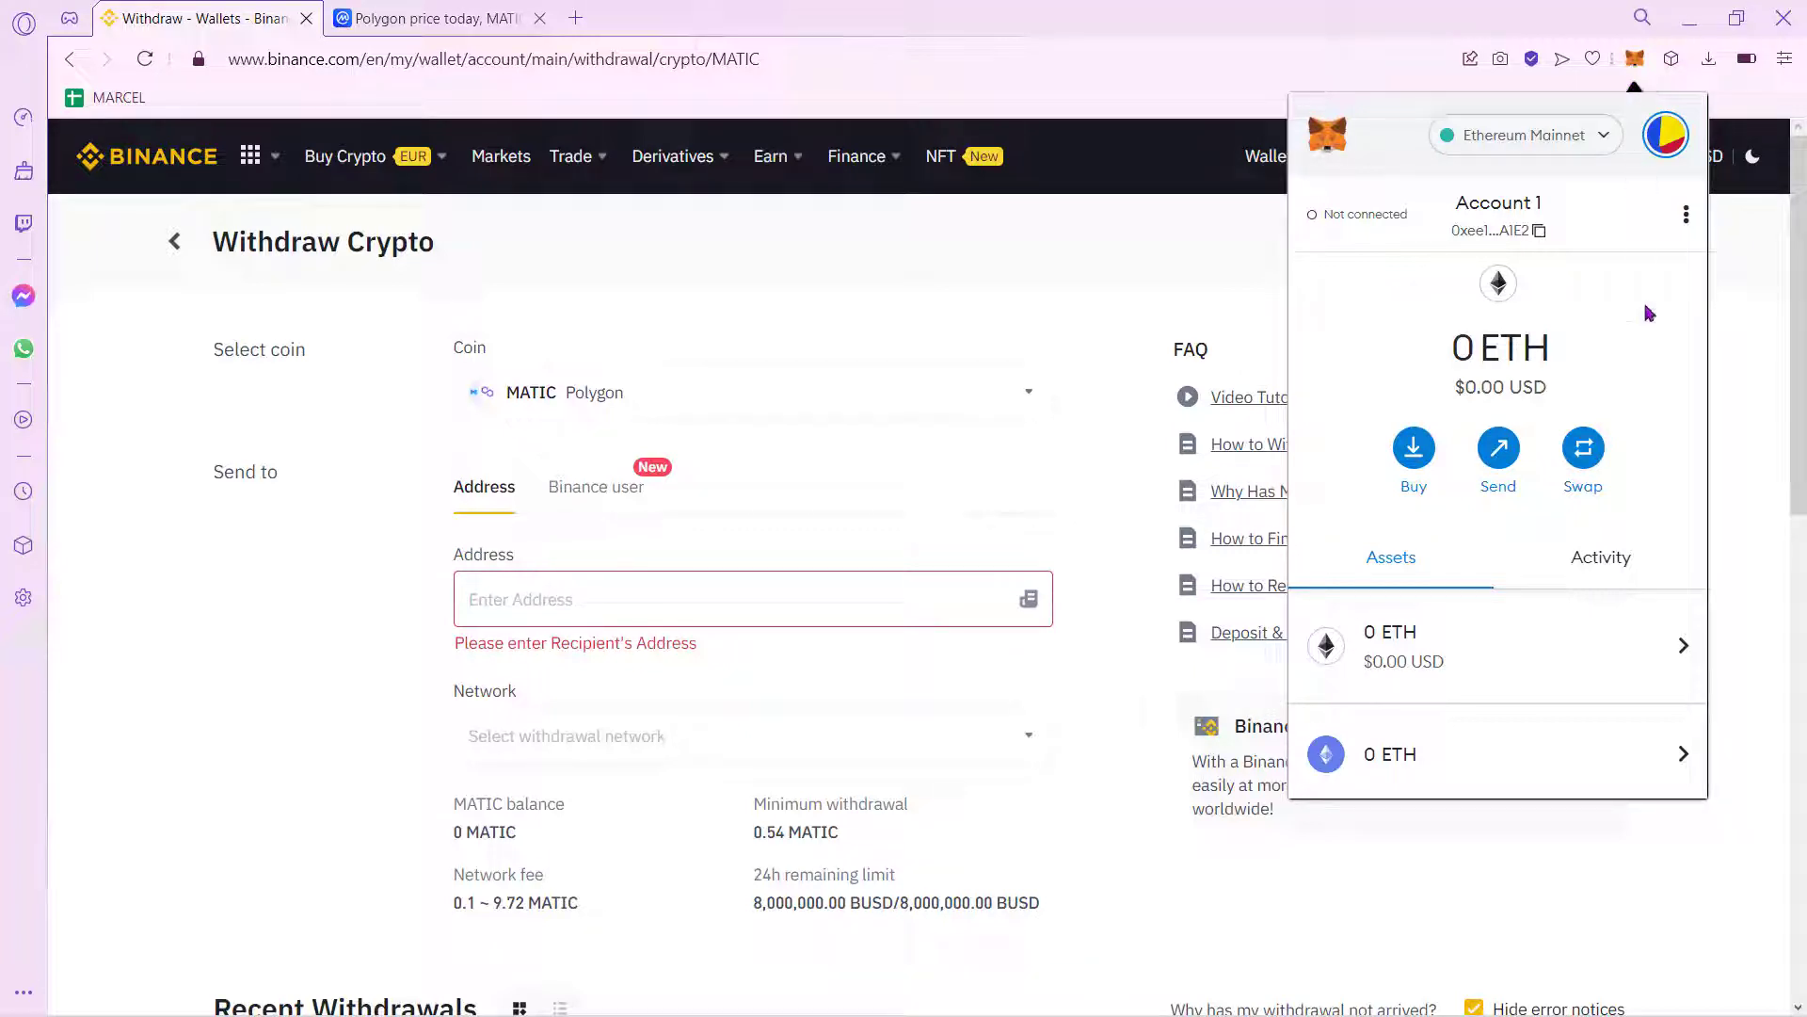
click(1499, 231)
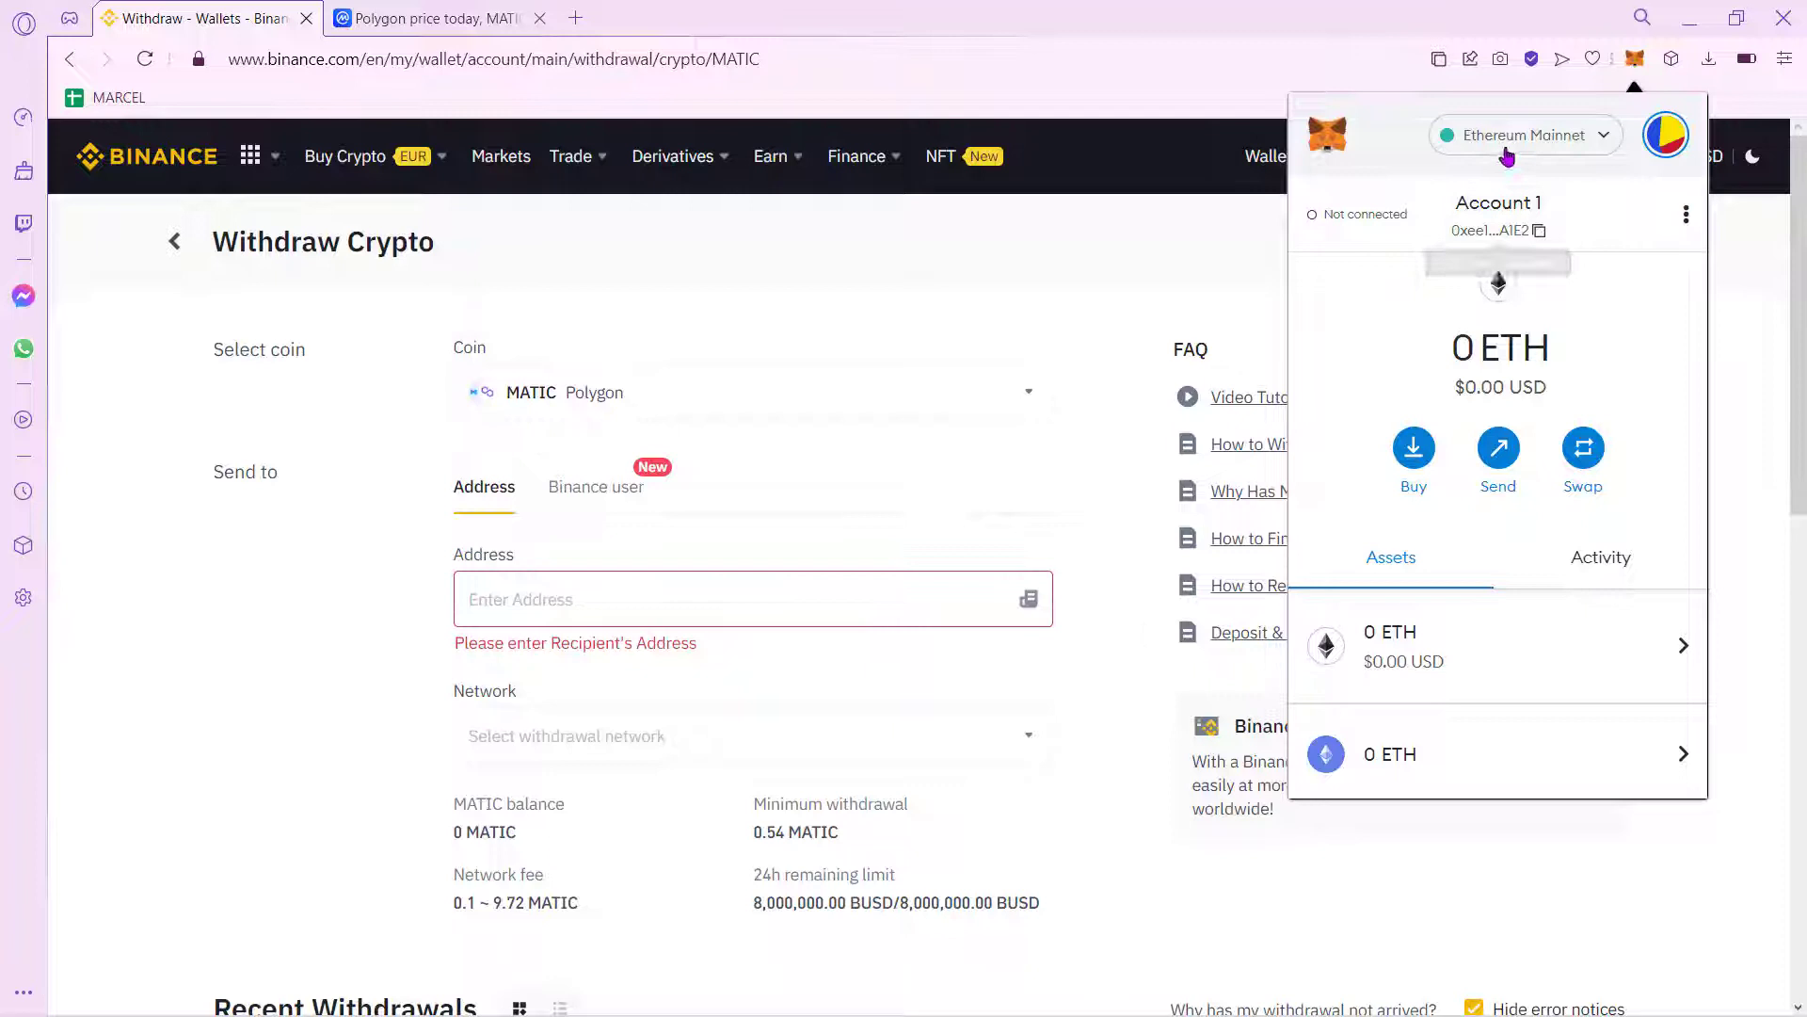
click(749, 609)
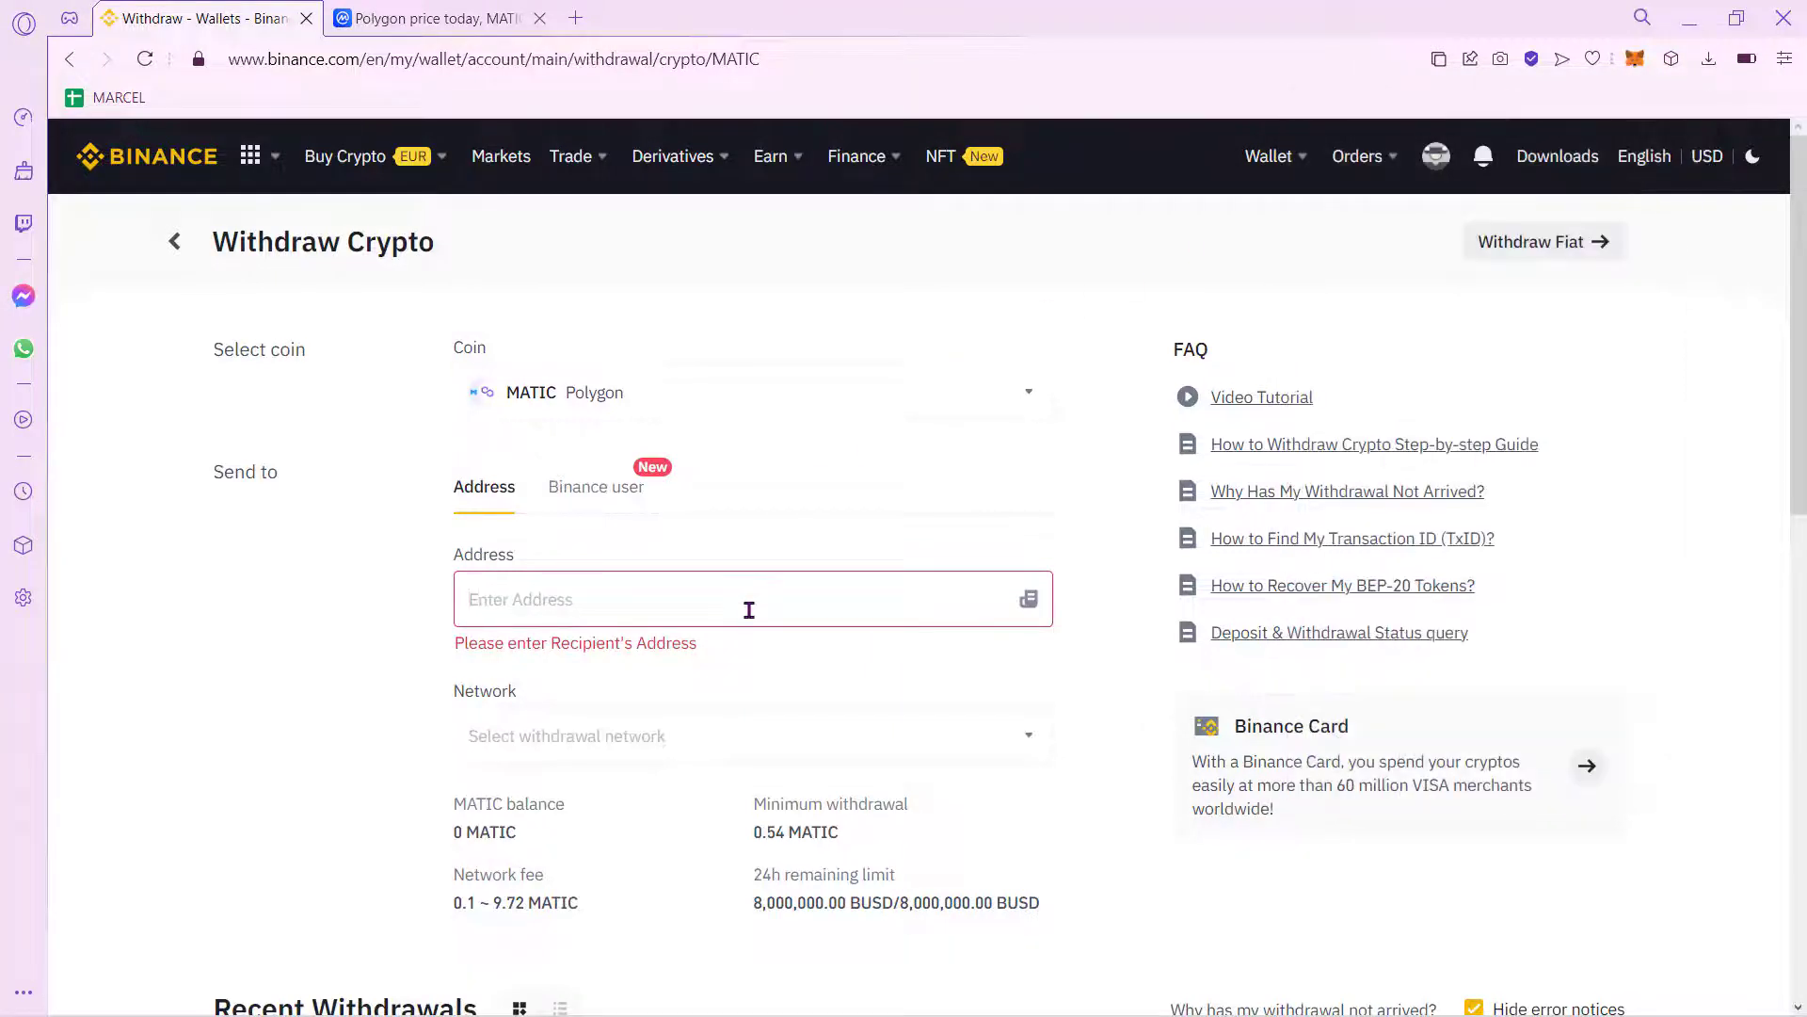
key(ctrl+v)
Step: Choose Ethereum (ERC20) as the withdrawal network and start a new browser tab
click(686, 723)
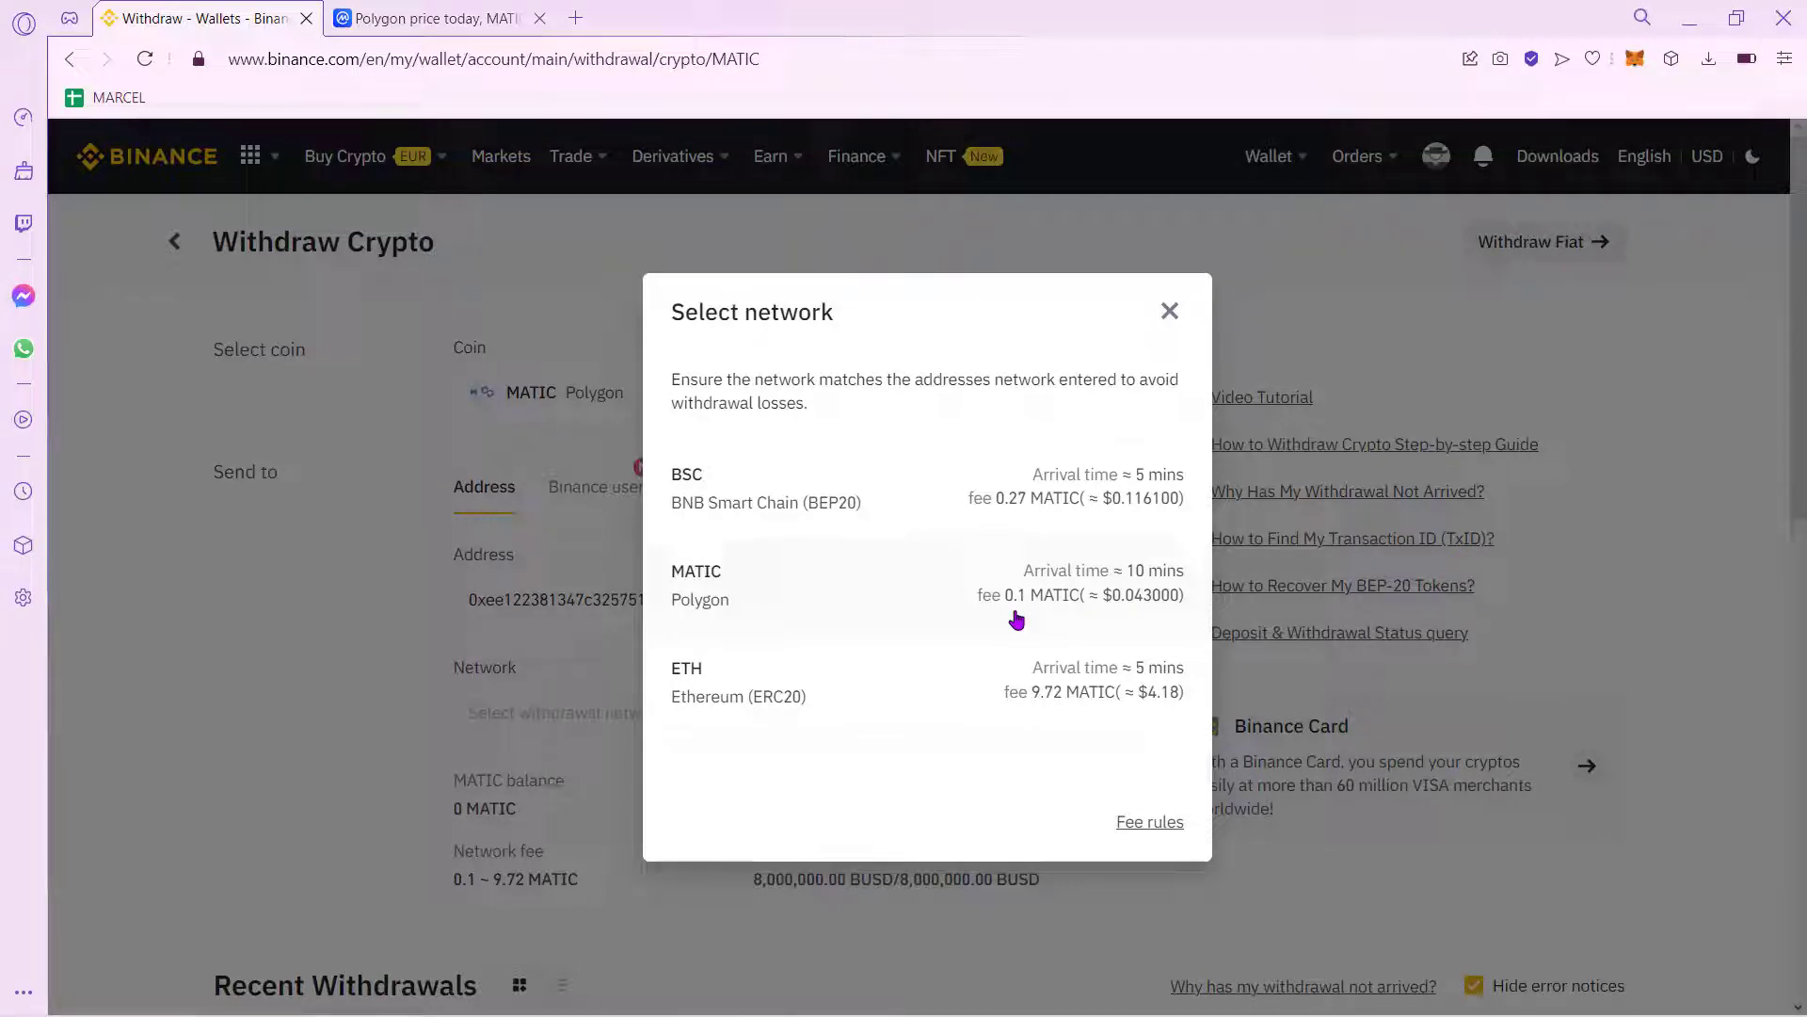
click(1028, 679)
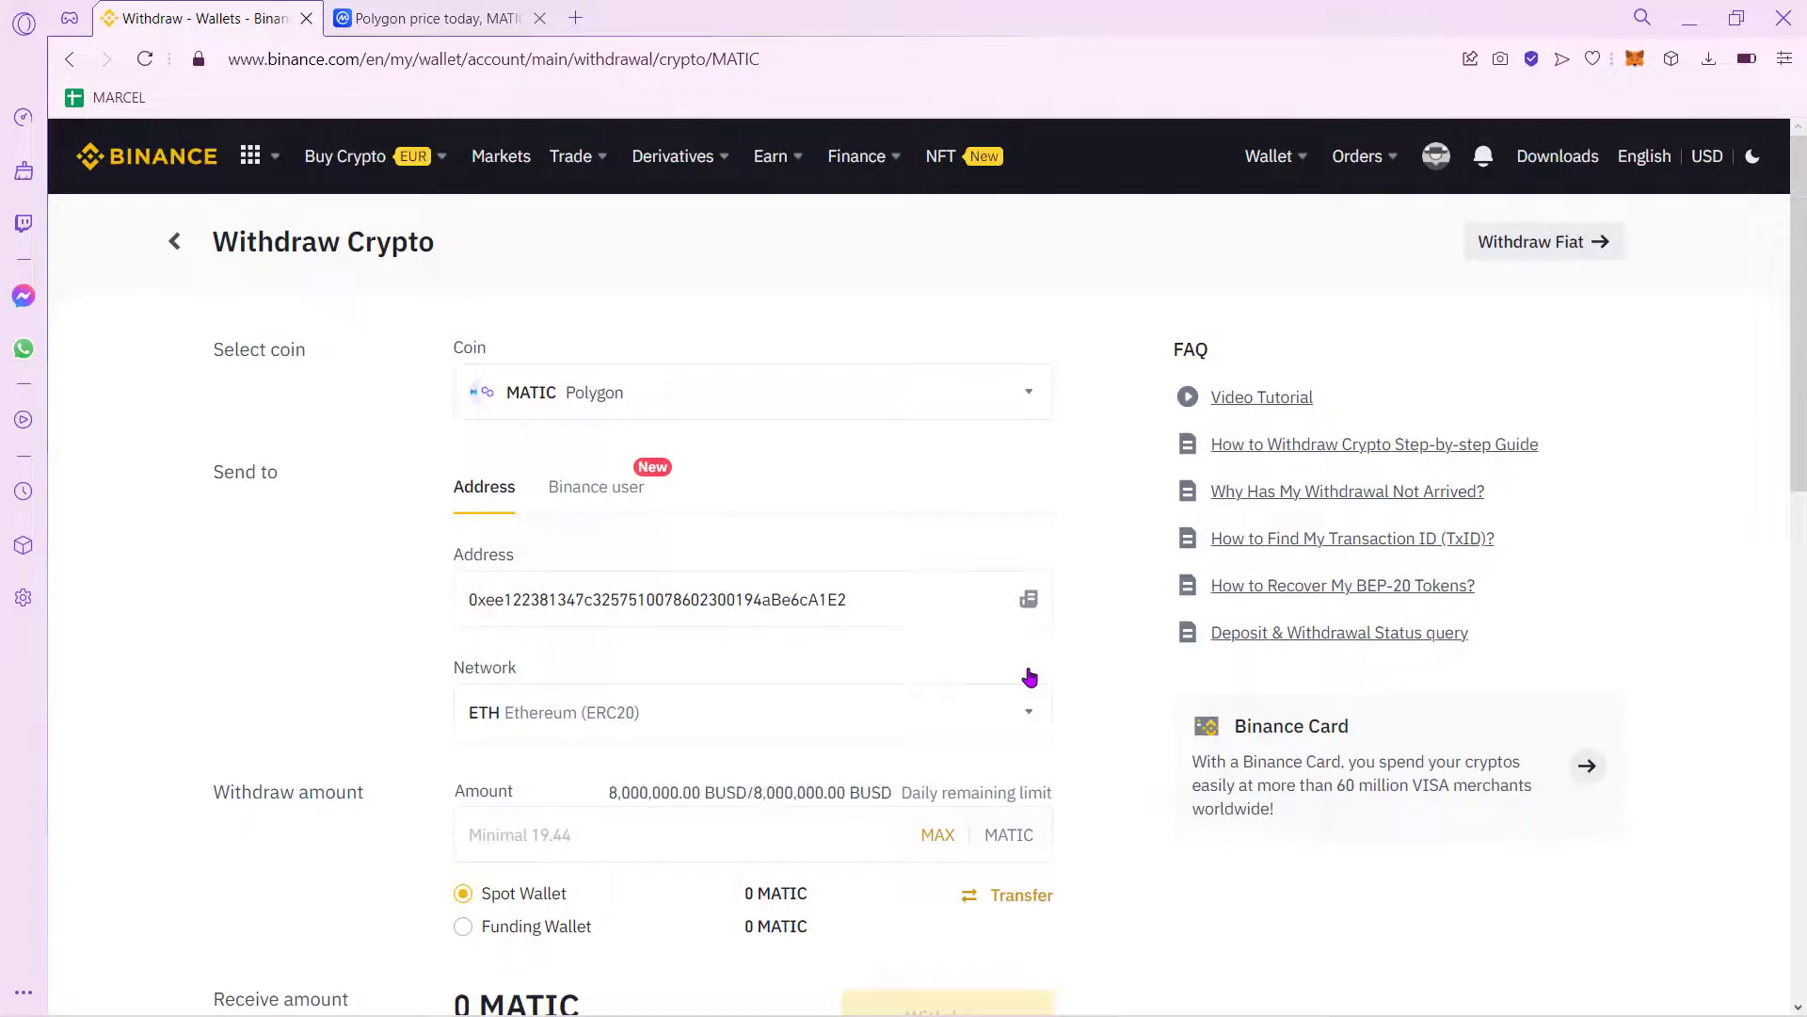
scroll(1078, 726, down, 3)
click(576, 17)
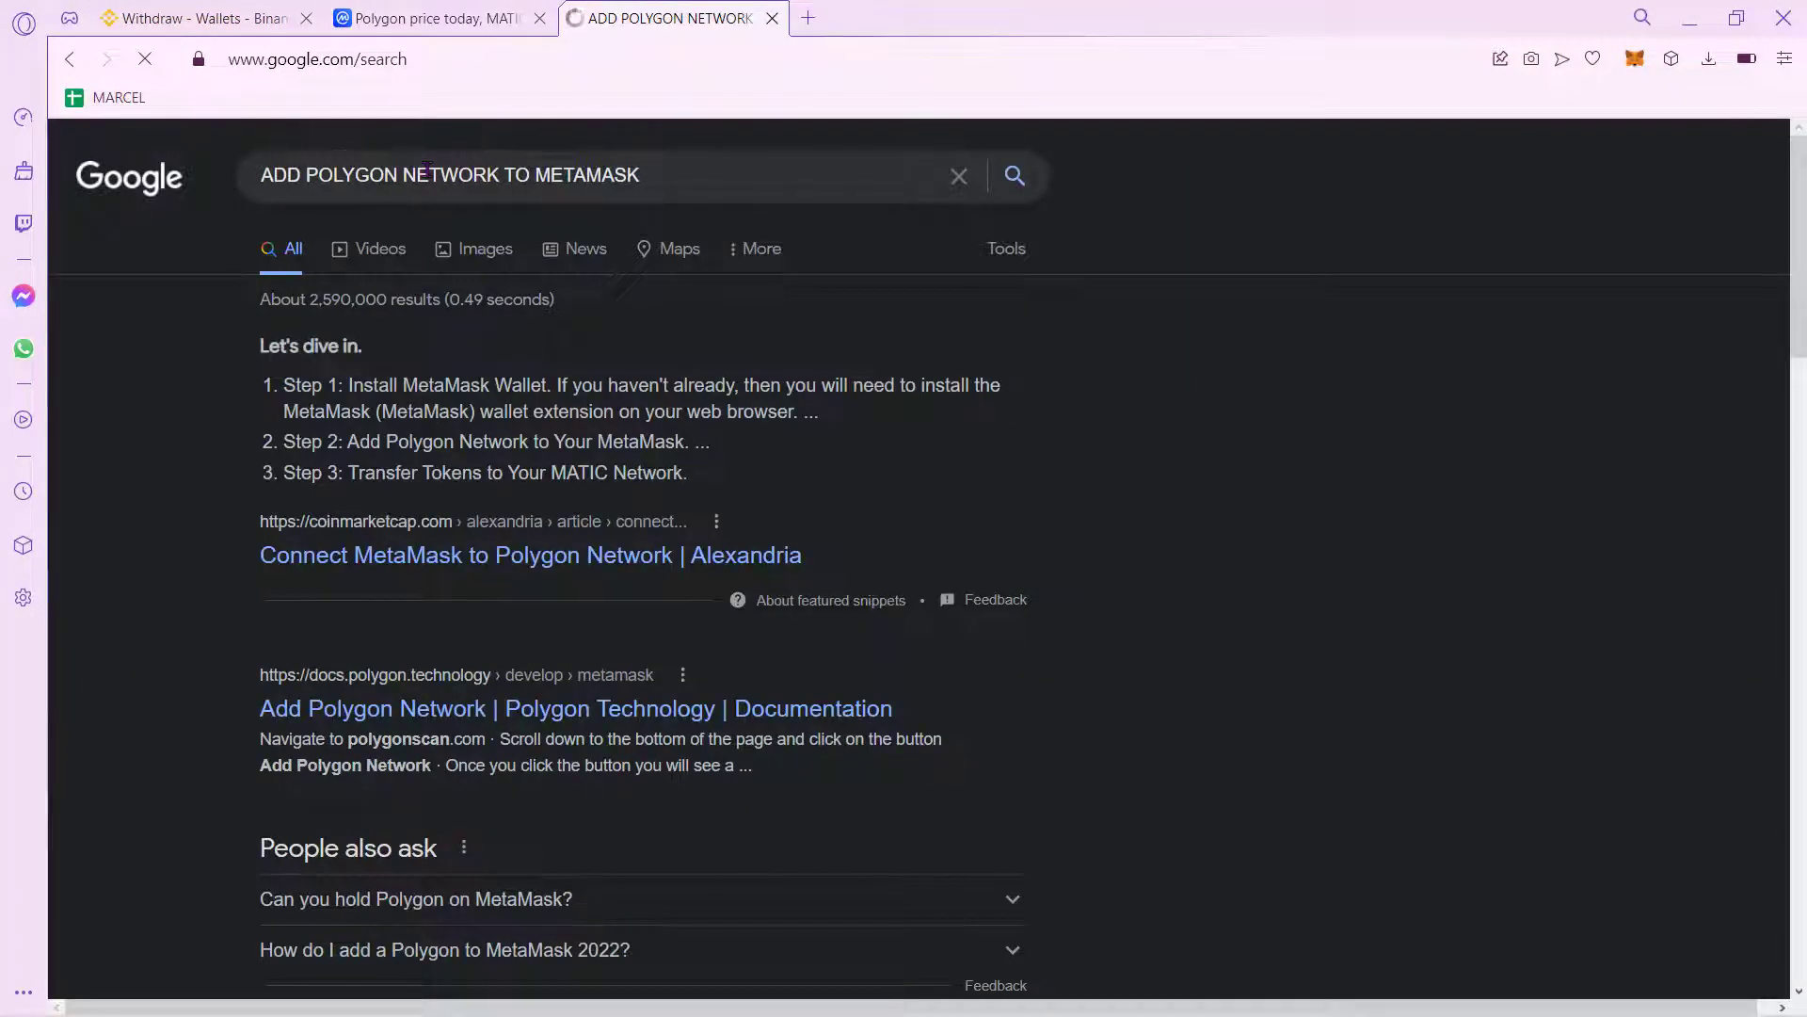
Step: Search Google for 'add polygon network to metamask' and open the Binance Academy guide
drag(427, 173, 639, 175)
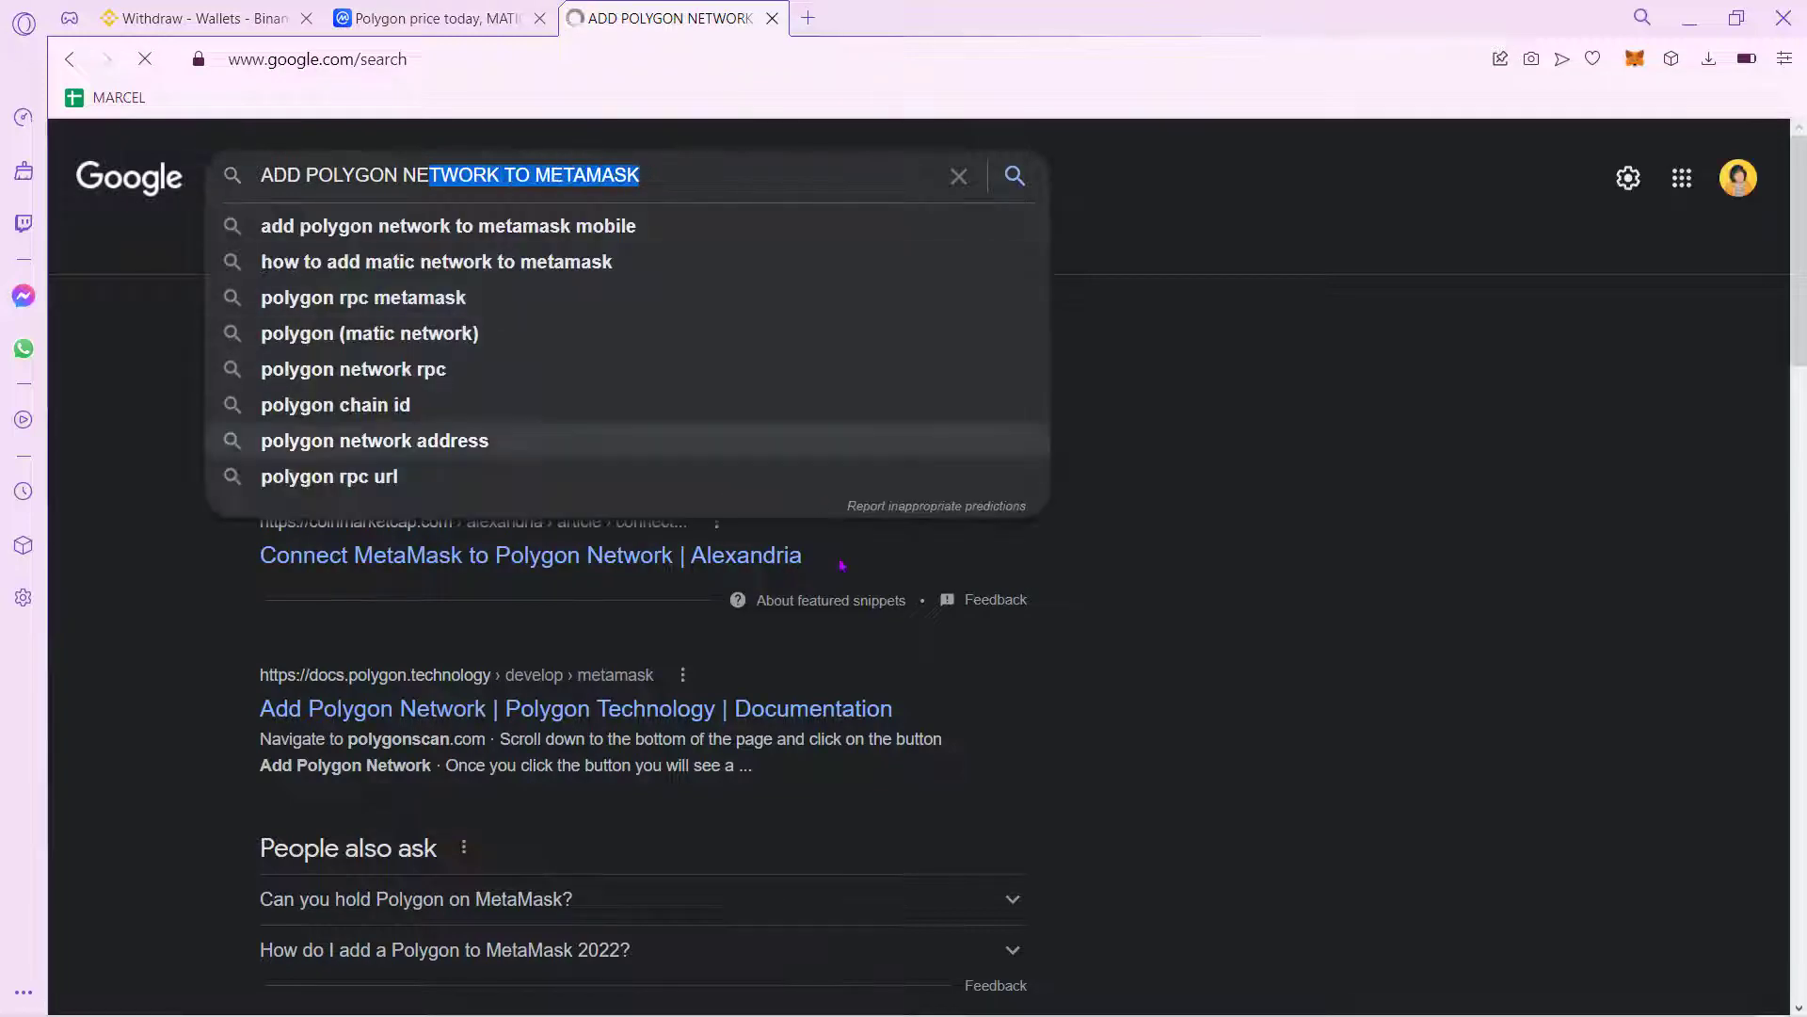
scroll(1050, 683, down, 3)
click(1057, 683)
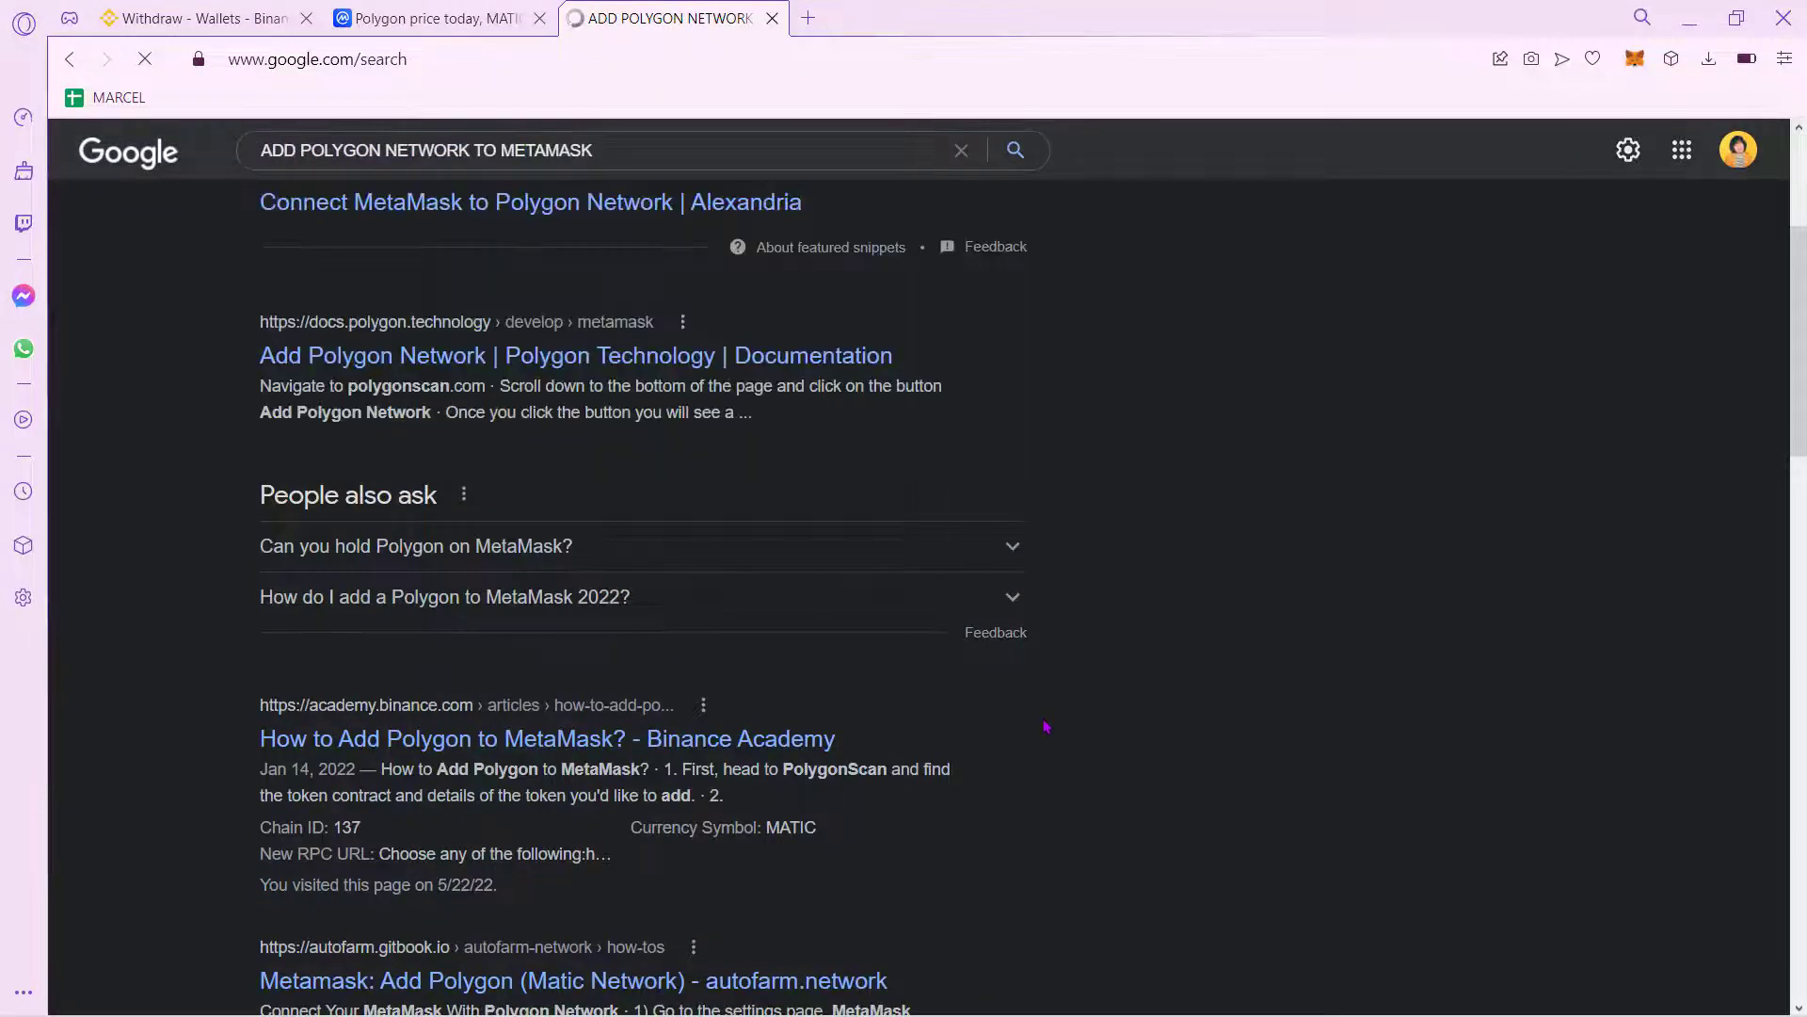
scroll(1046, 726, down, 3)
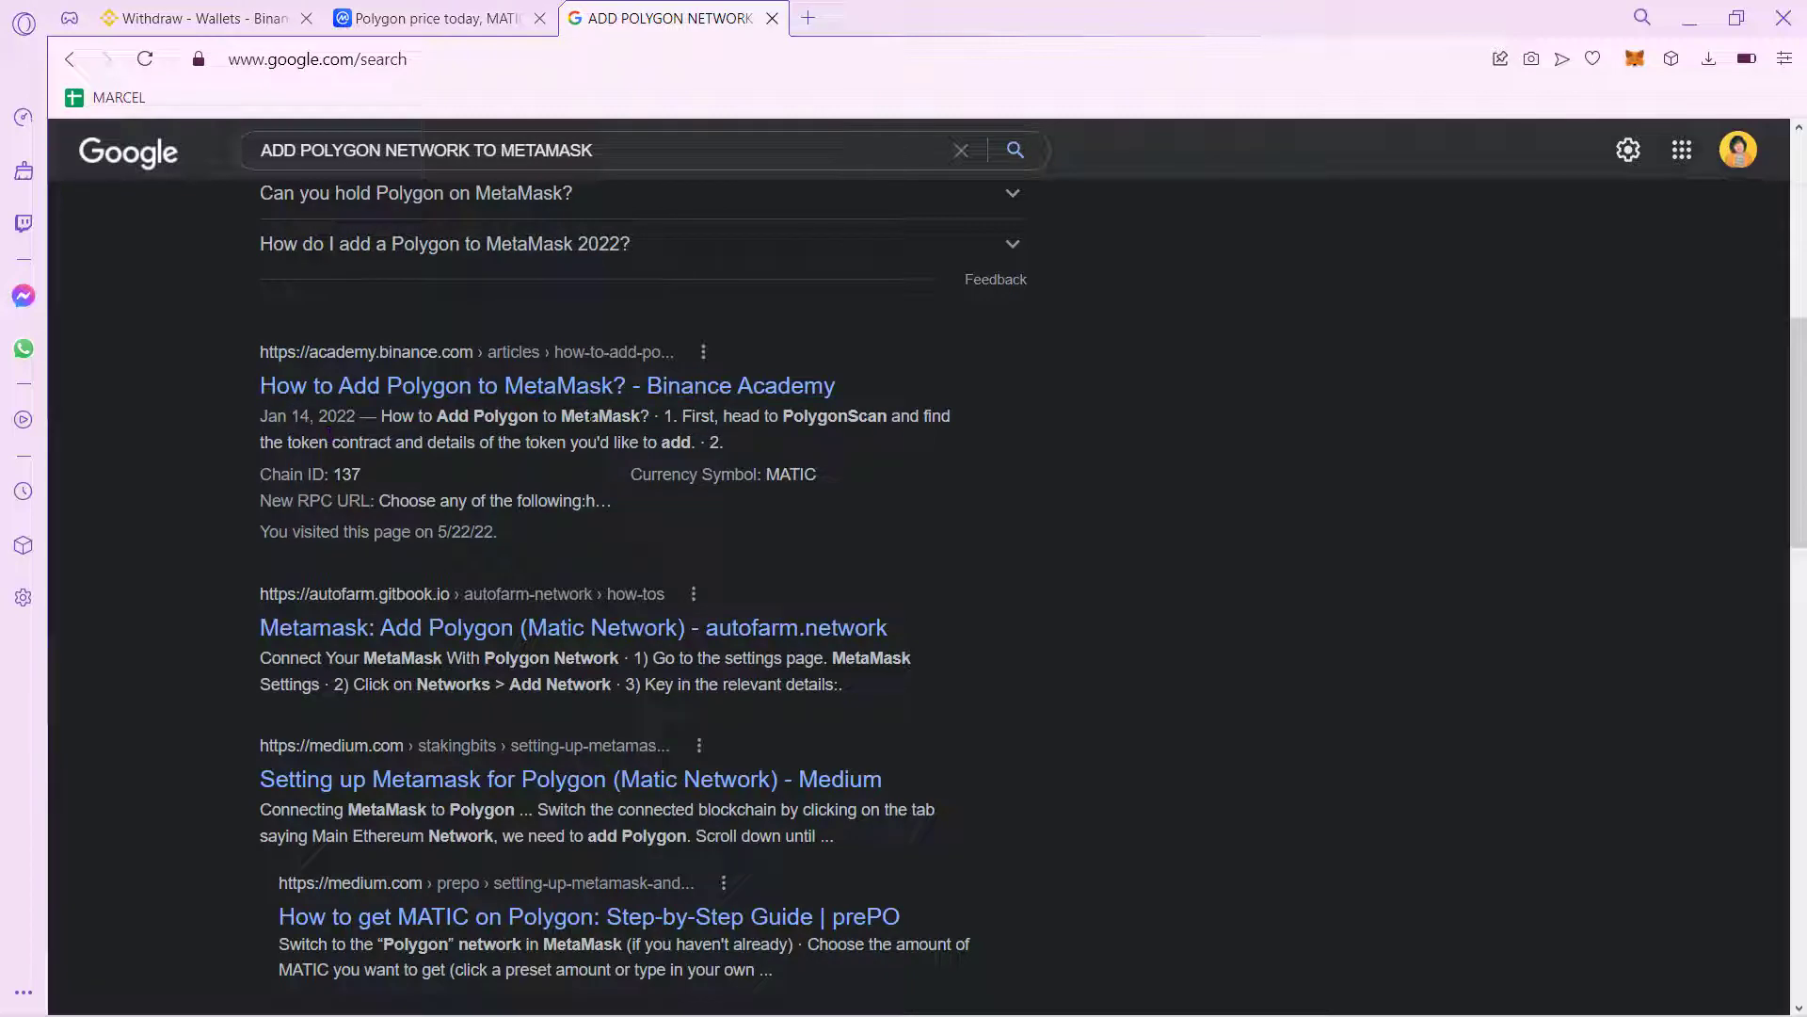
click(593, 392)
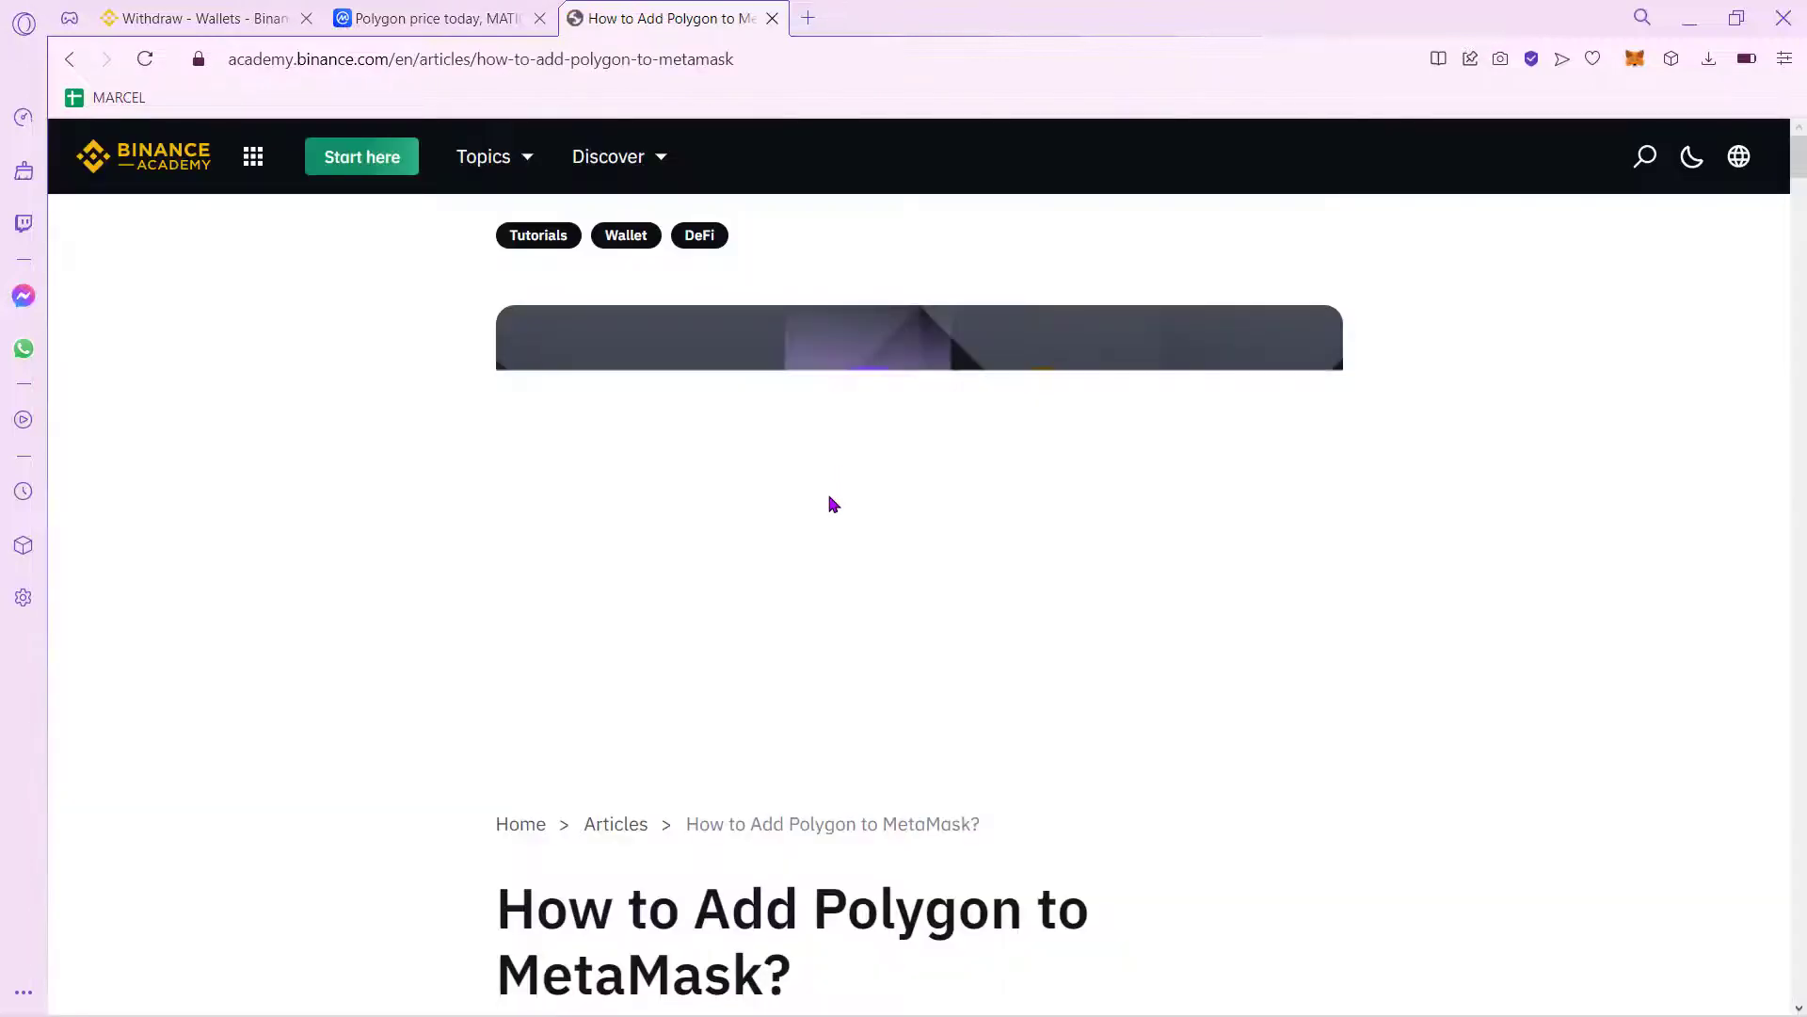
scroll(1097, 558, down, 5)
scroll(1093, 548, down, 5)
scroll(1302, 379, down, 10)
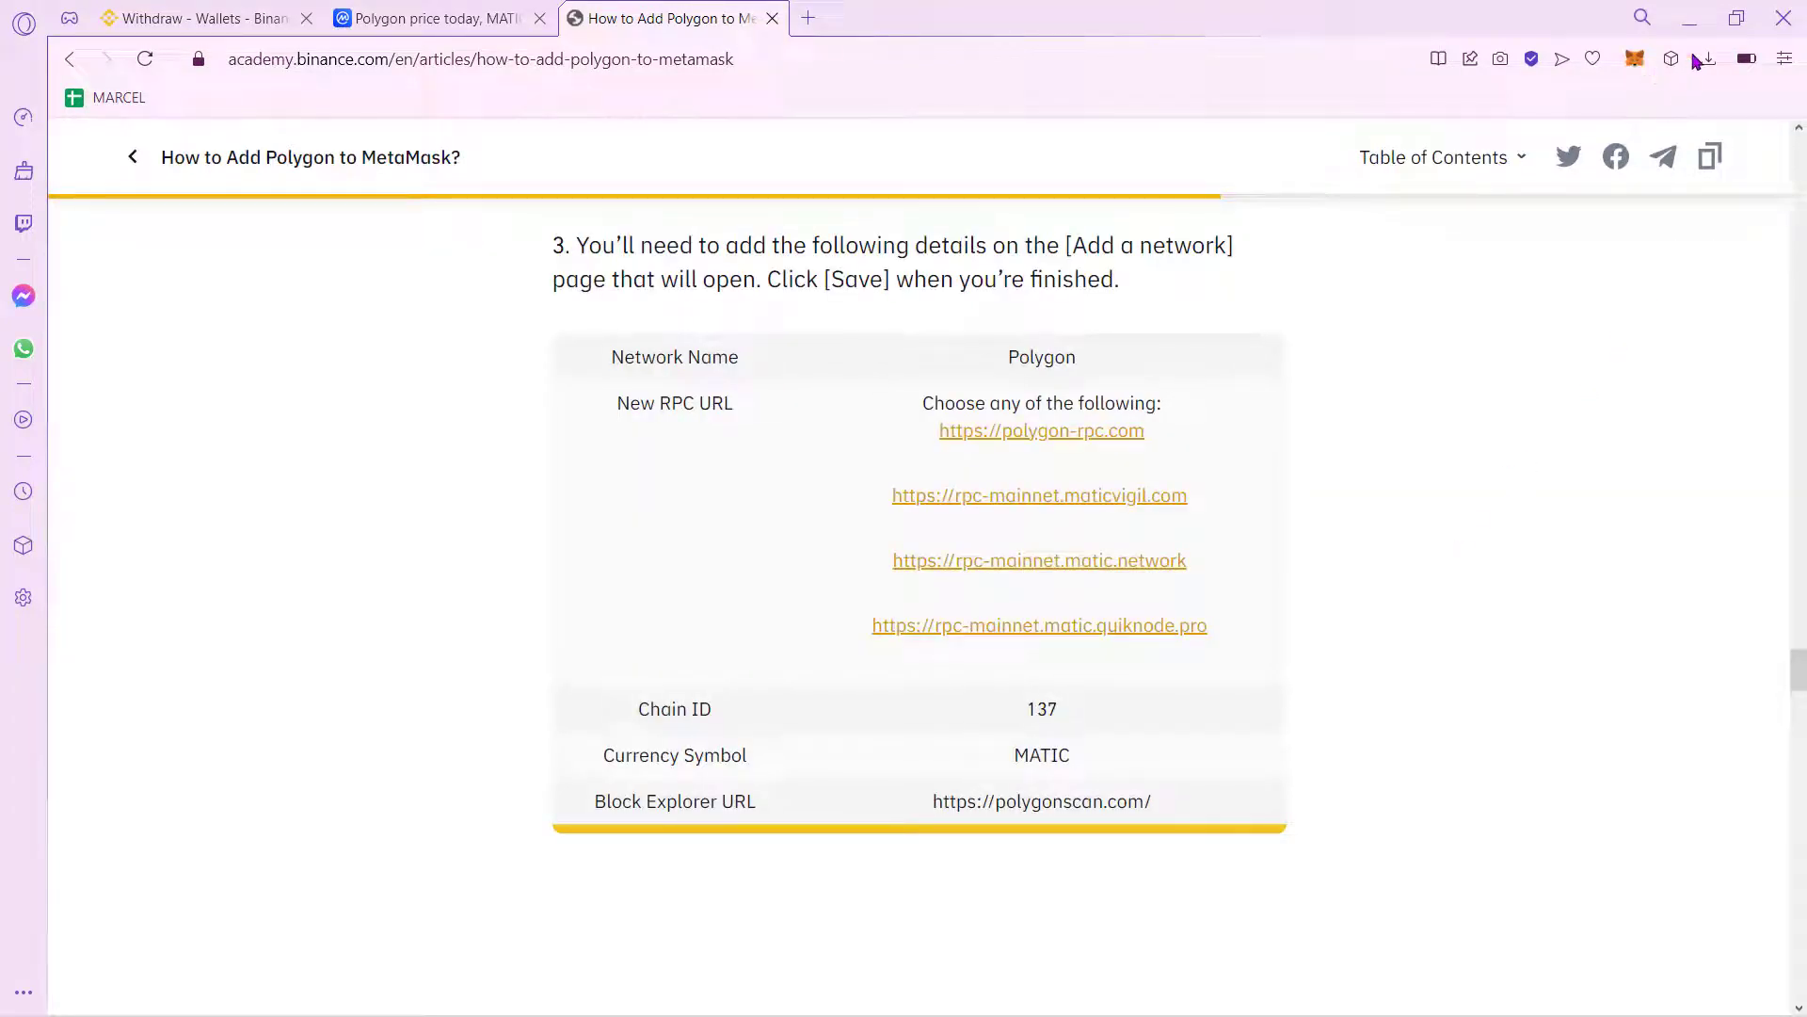
Step: Reach MetaMask's Add Network form from the networks list
click(1634, 58)
click(1561, 138)
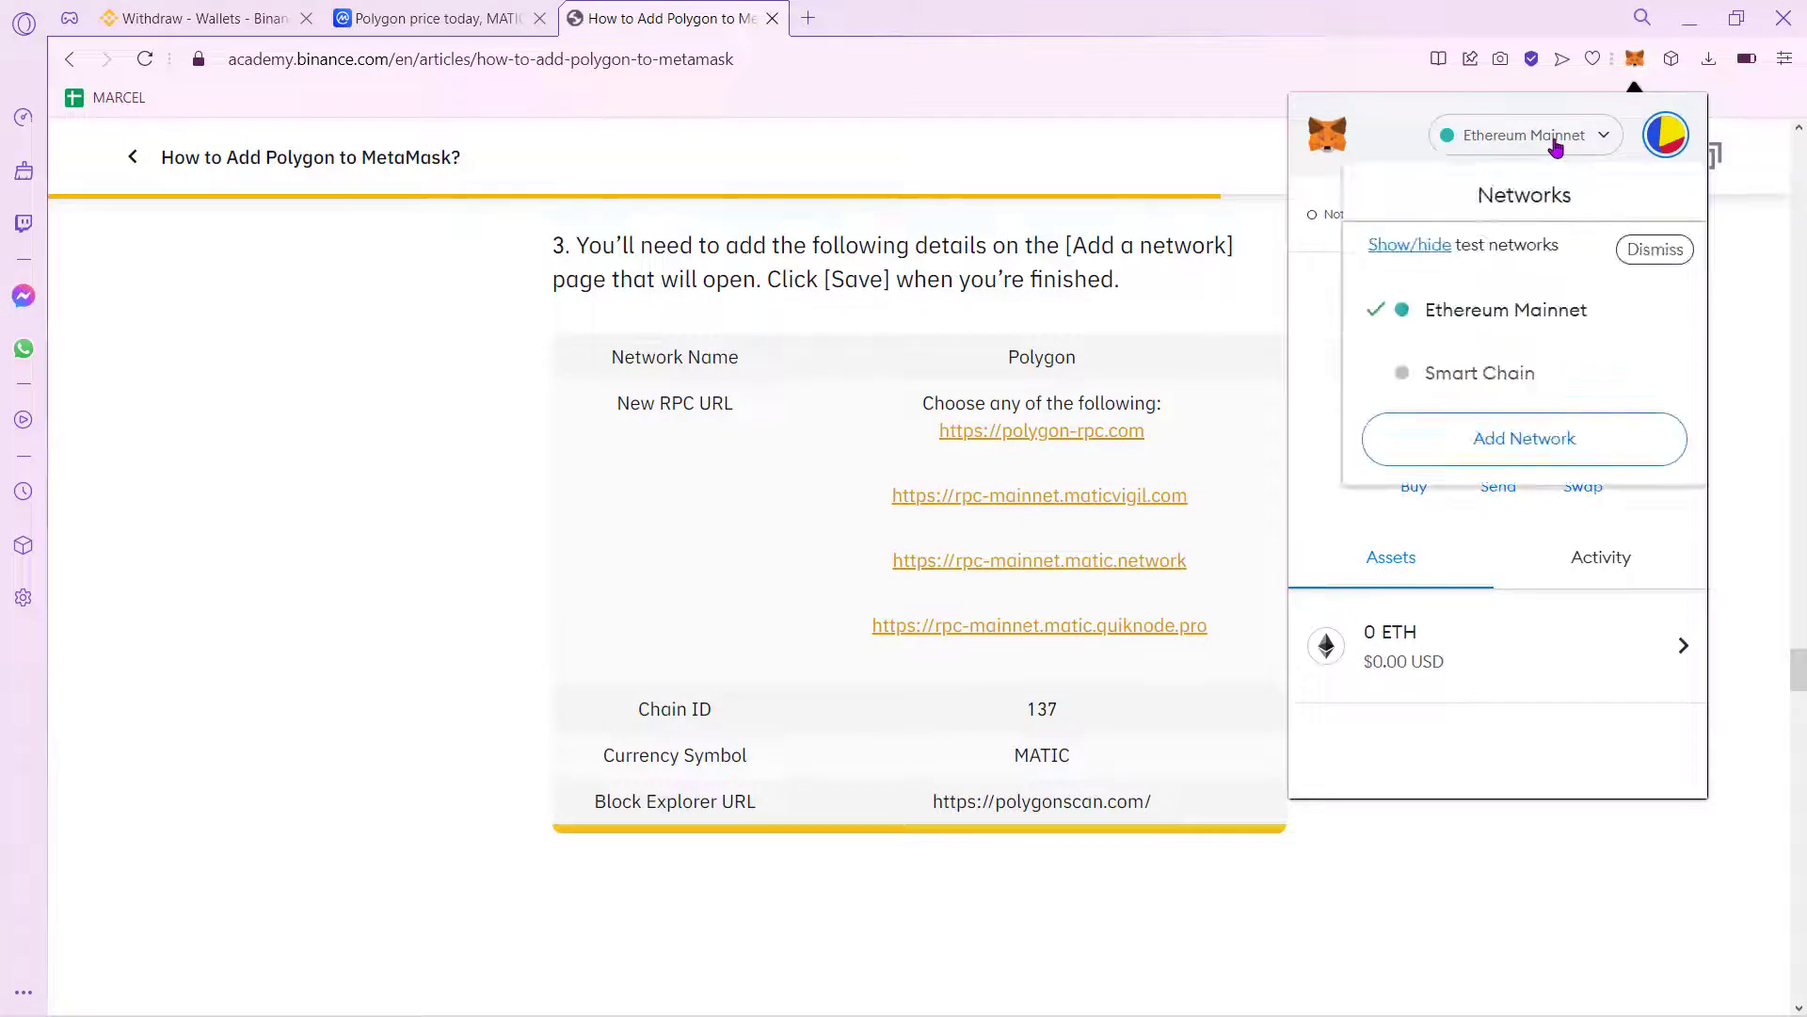
click(1535, 441)
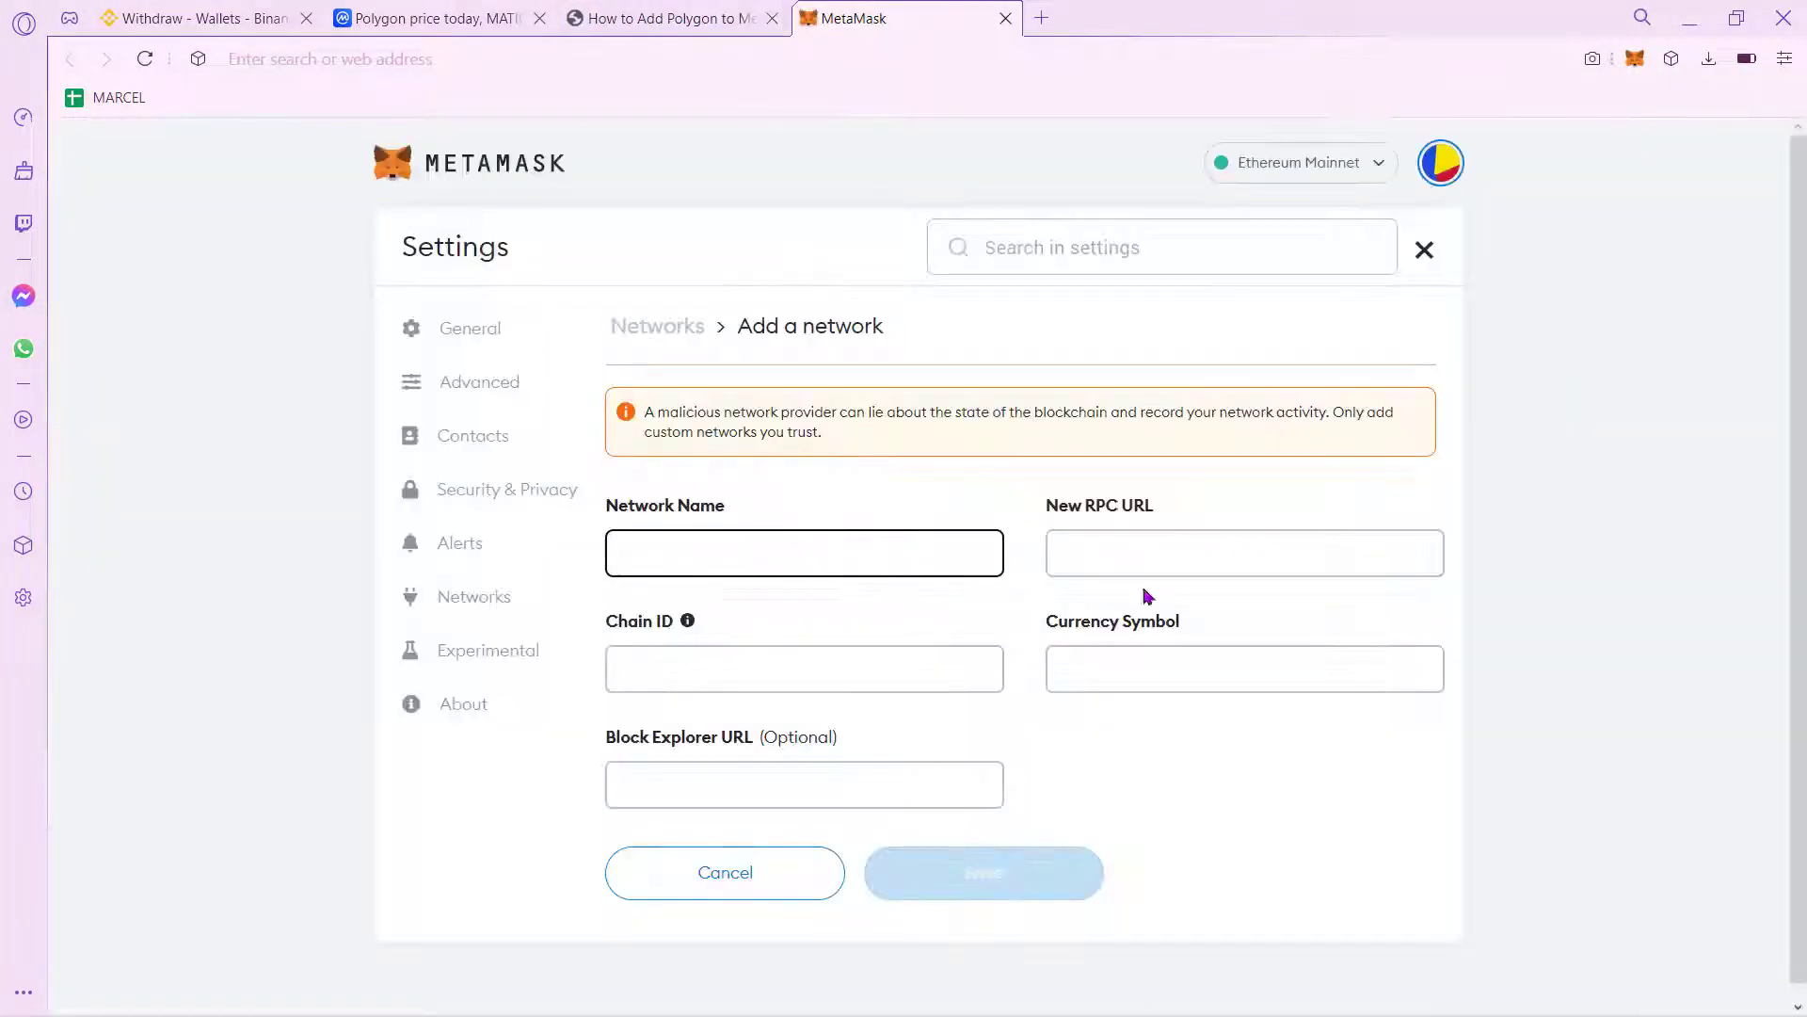
Step: Fill the form with the article's Polygon details (chain ID 137, MATIC, polygon-rpc.com) and save
click(724, 28)
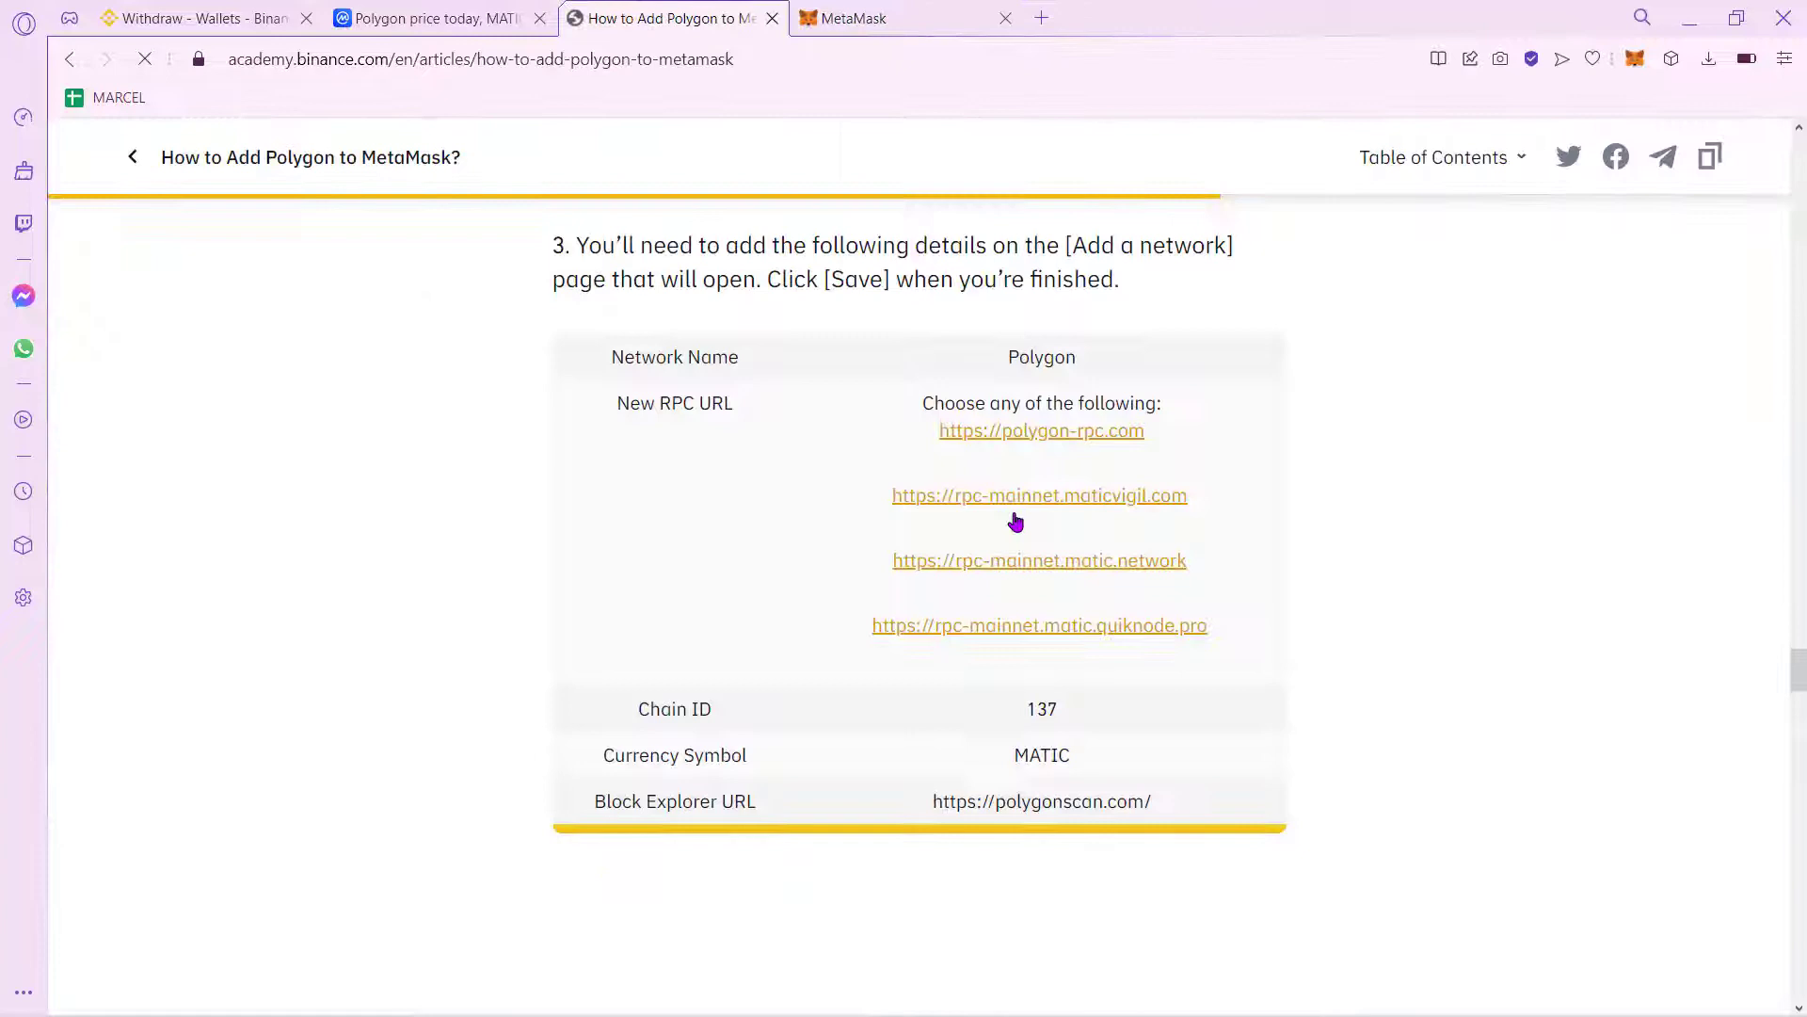
drag(1195, 823, 968, 384)
click(889, 19)
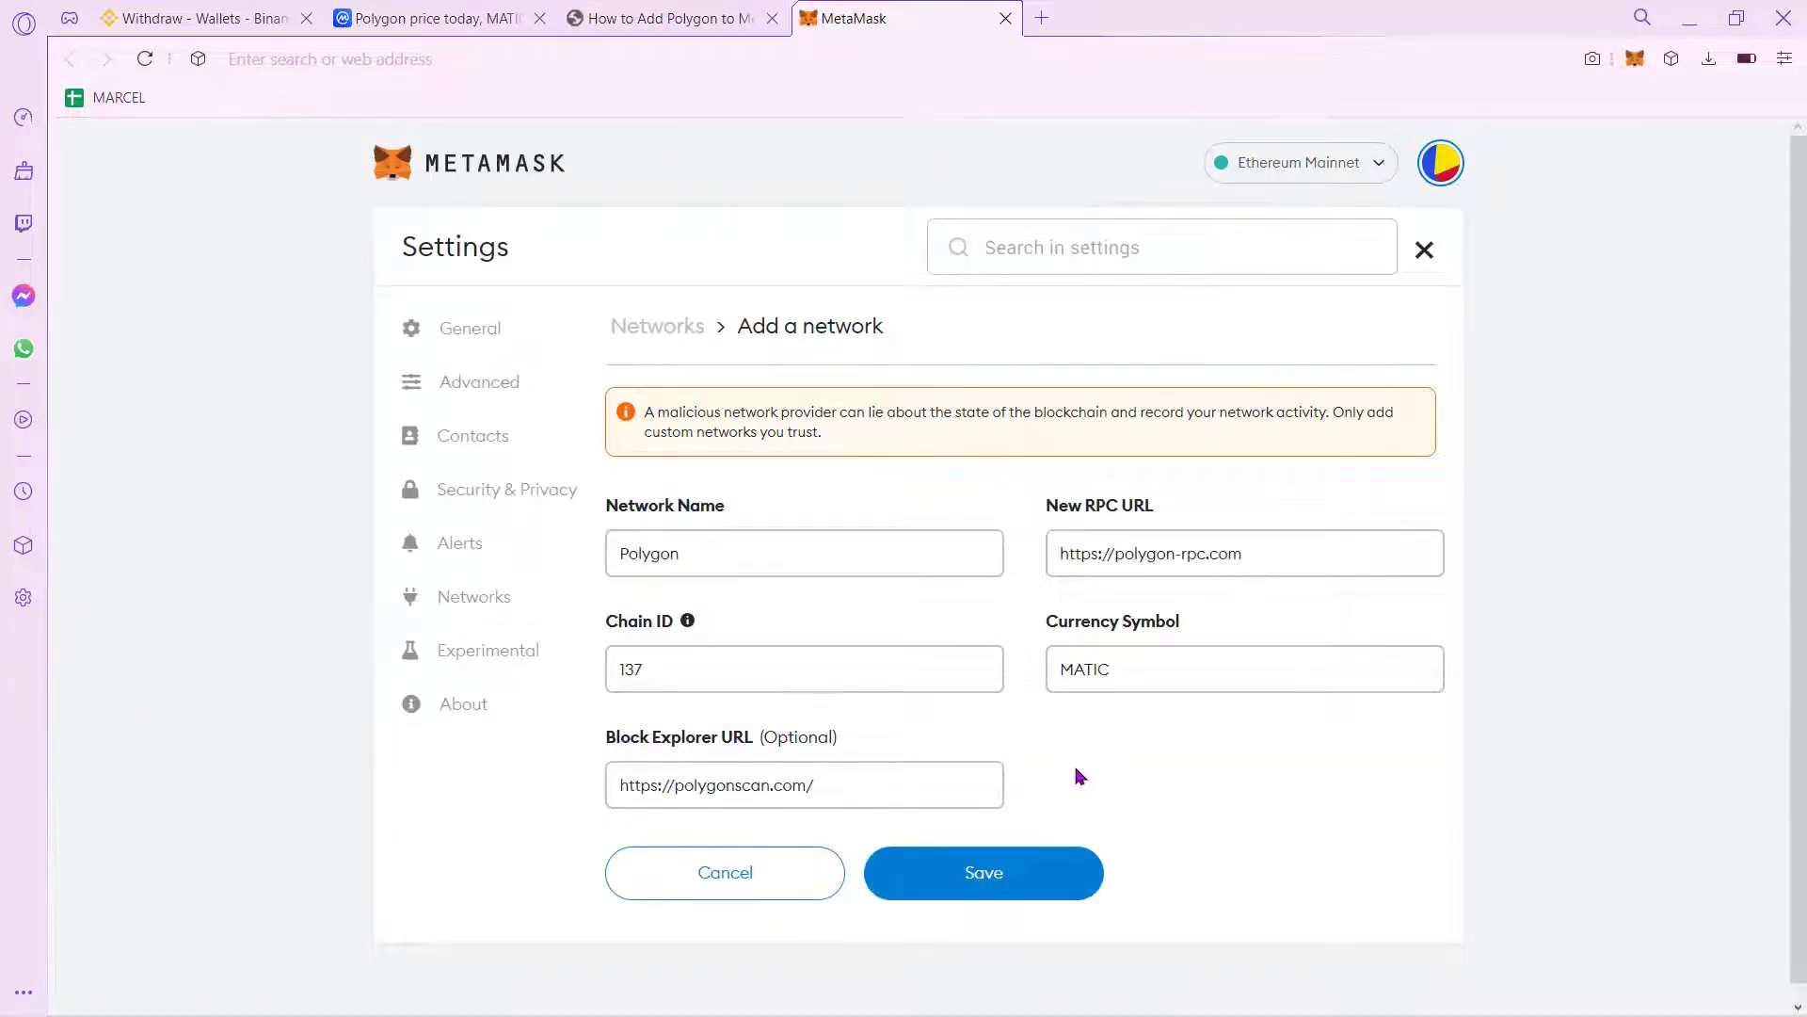
click(1006, 876)
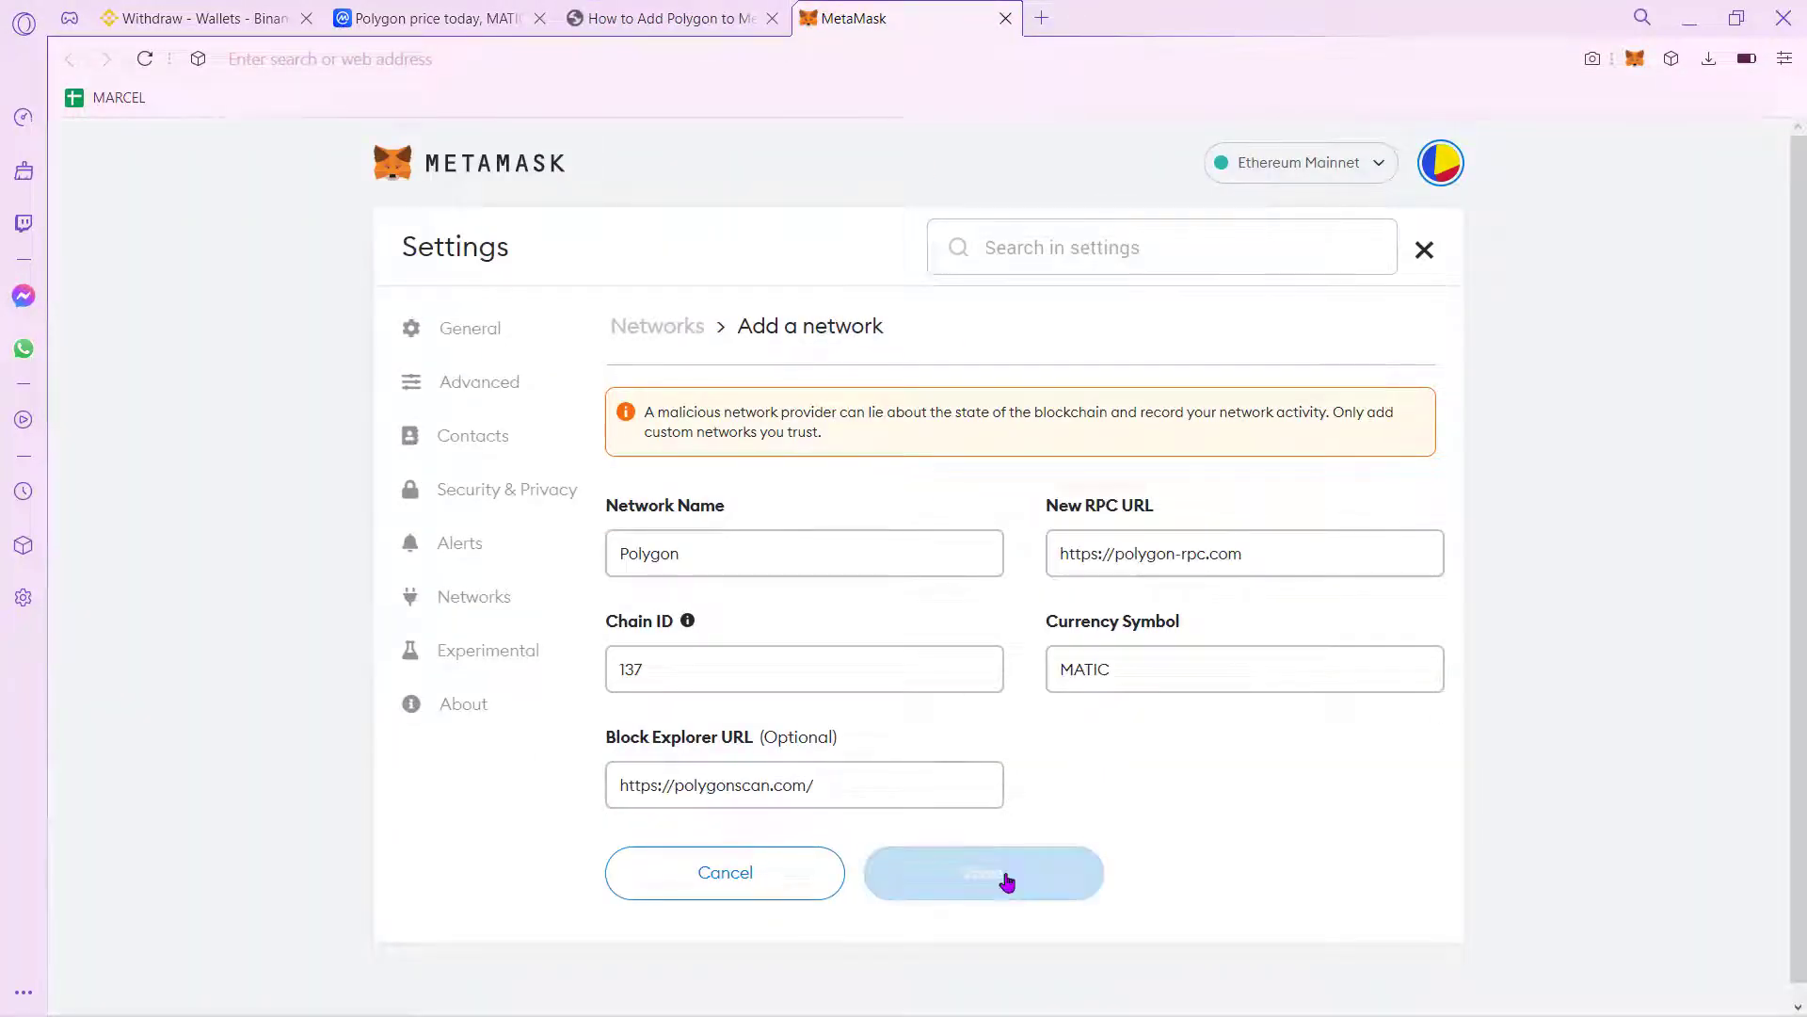
Step: Return to the Binance withdrawal page and switch MetaMask to the Polygon network
click(269, 20)
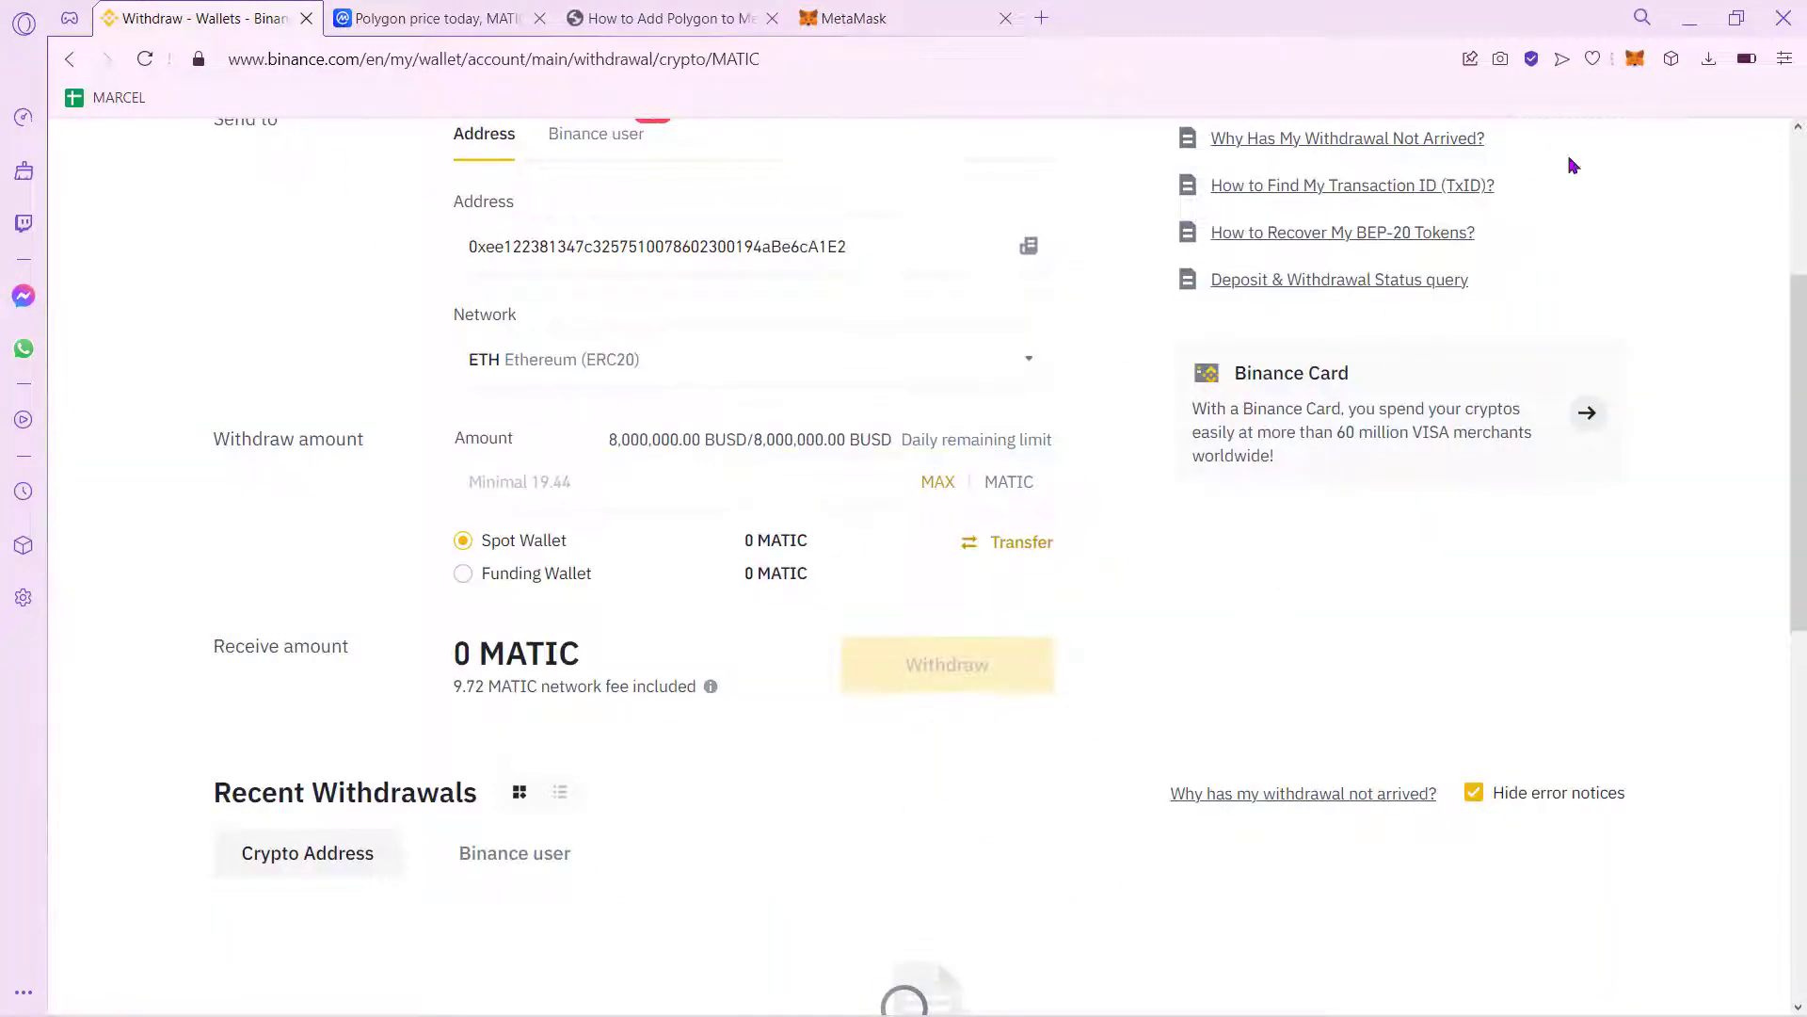
click(1636, 60)
click(1561, 133)
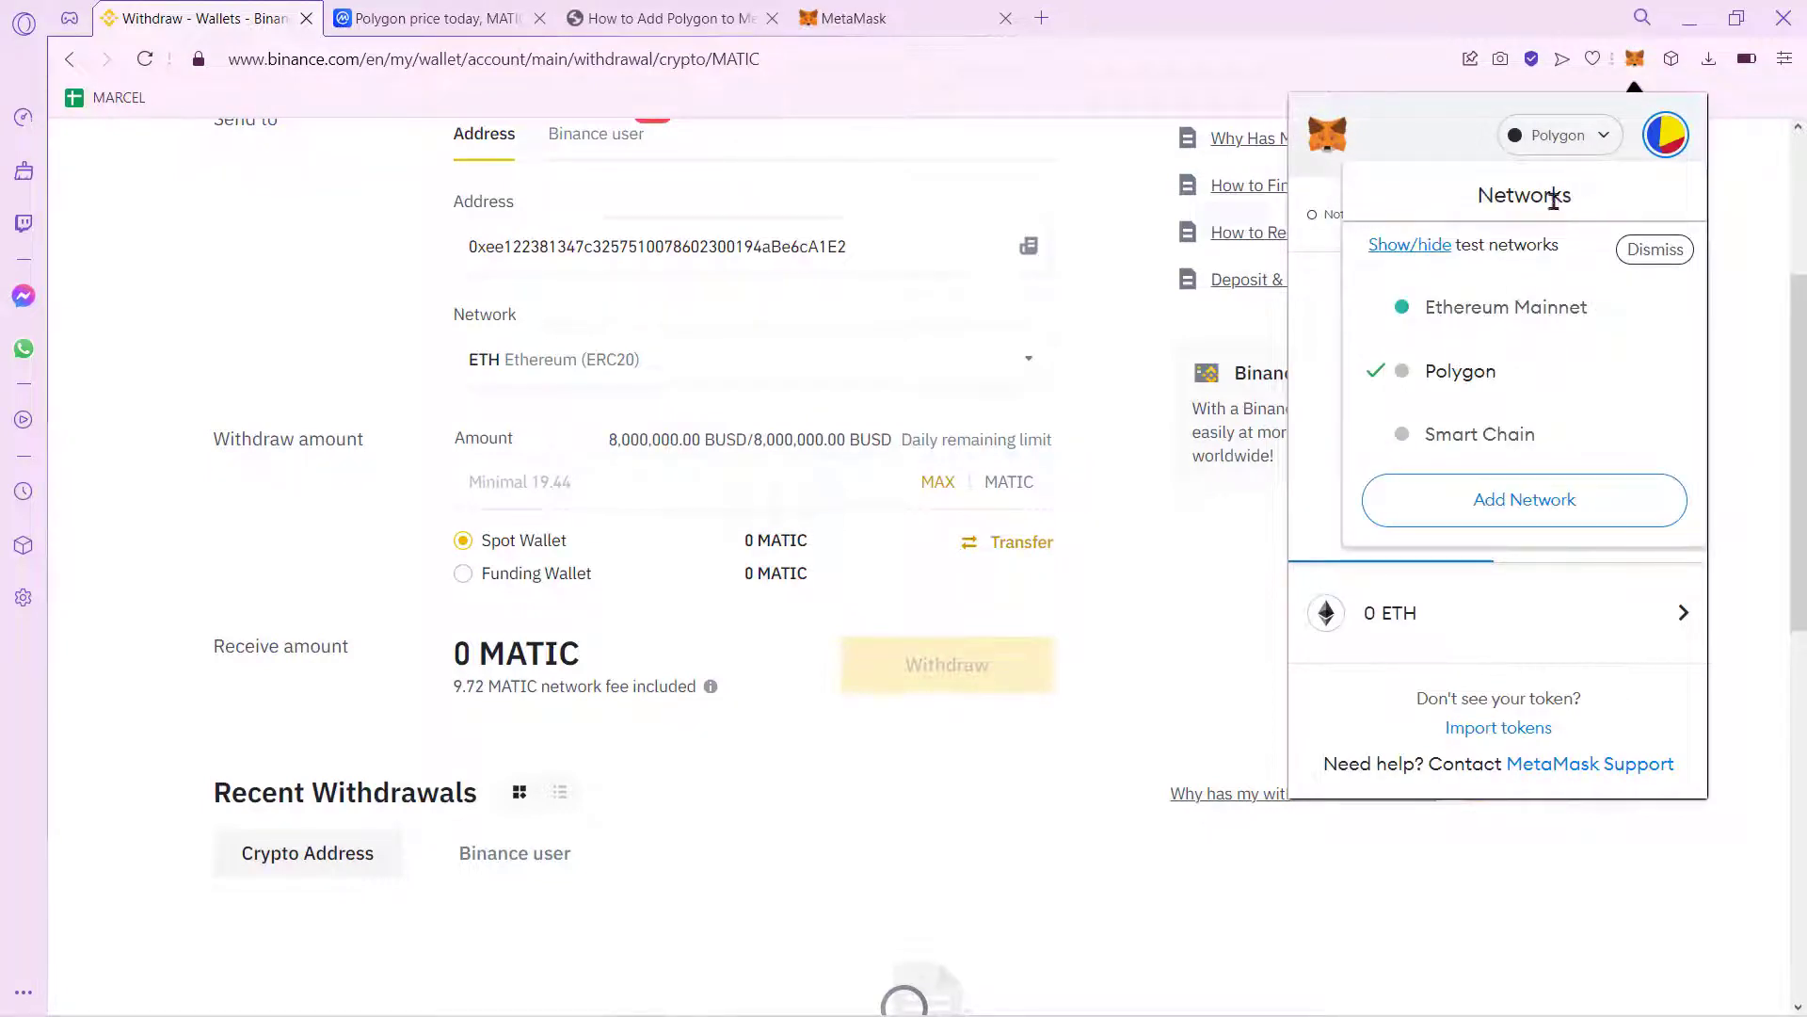
click(1493, 376)
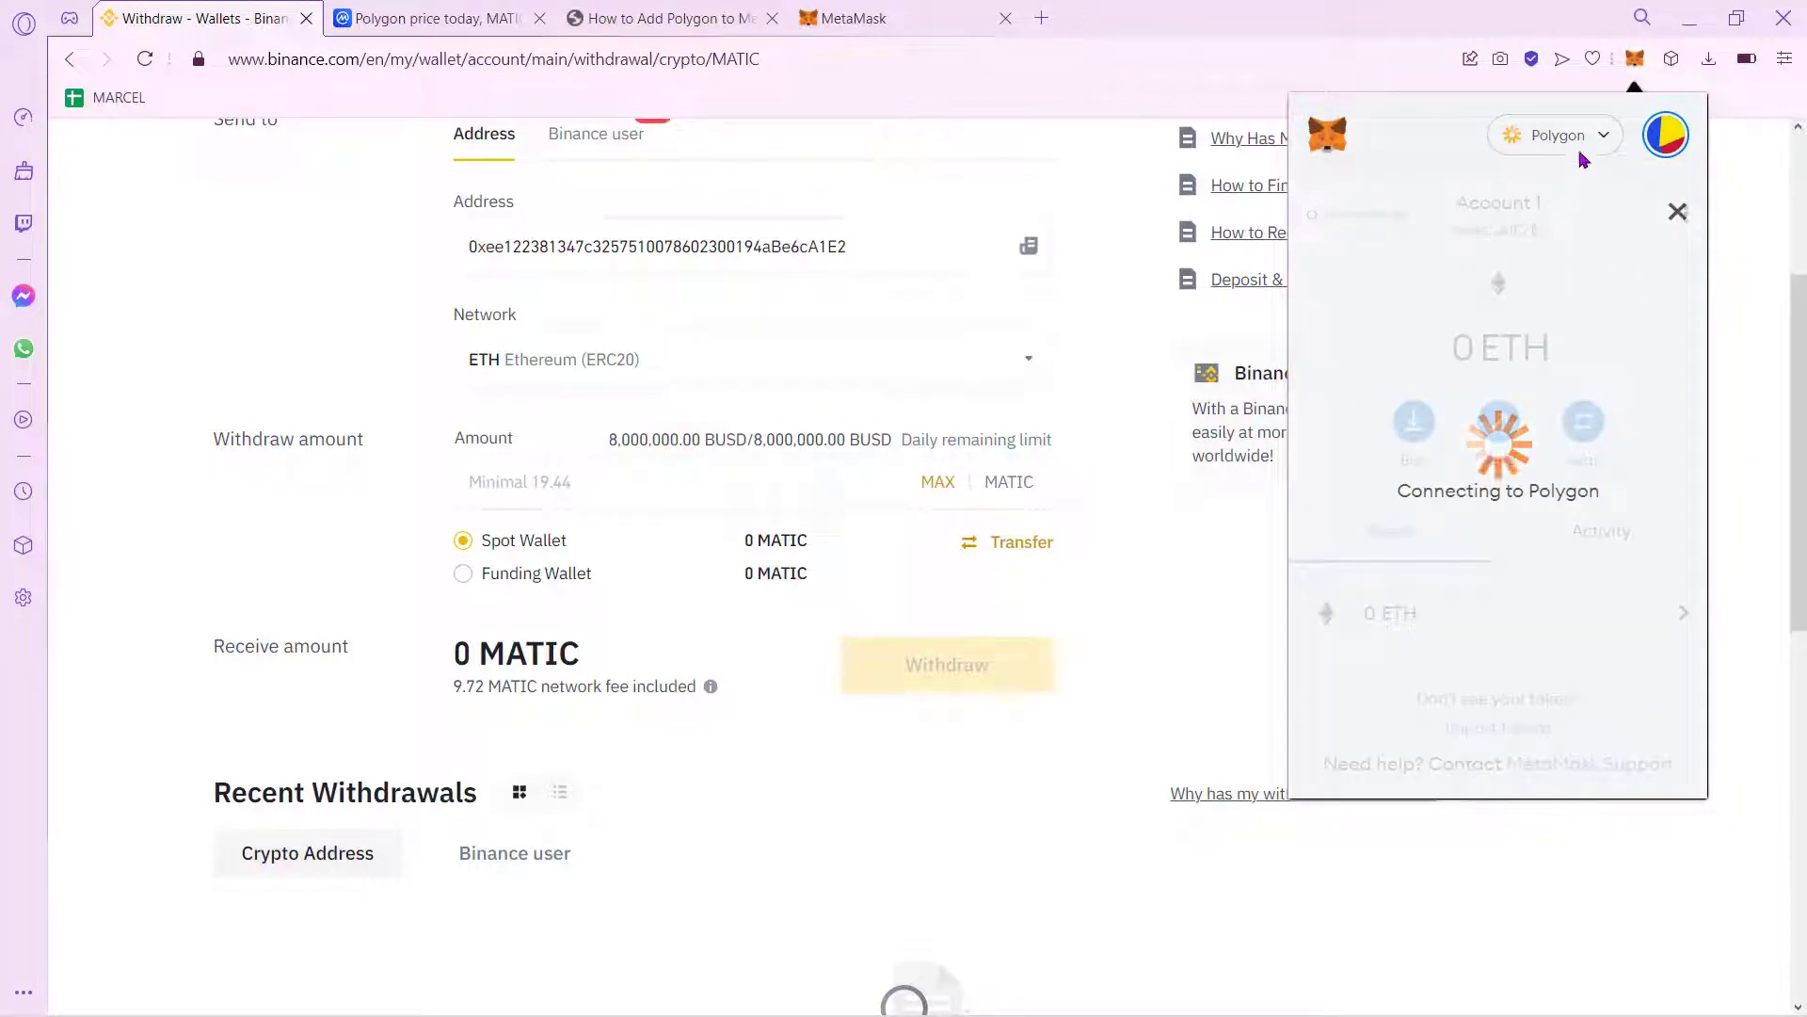
Step: Copy the Polygon account address and verify it matches the form's recipient address
click(1536, 232)
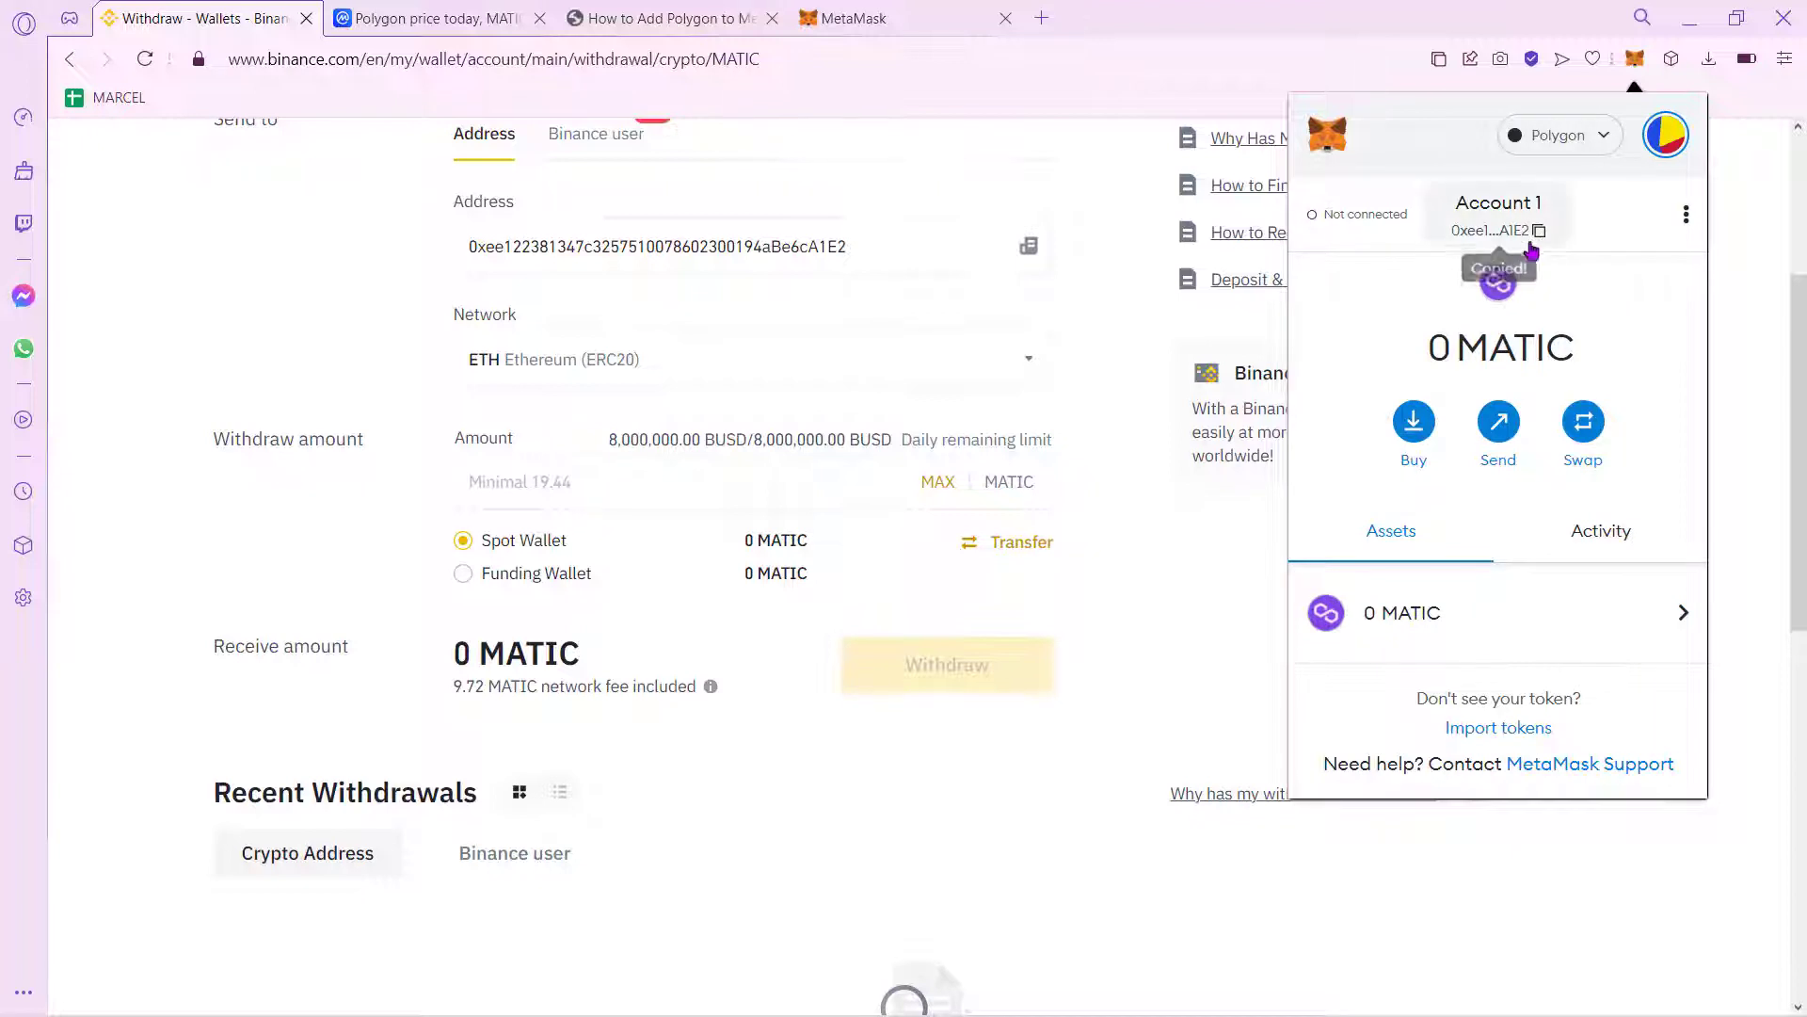
double_click(947, 251)
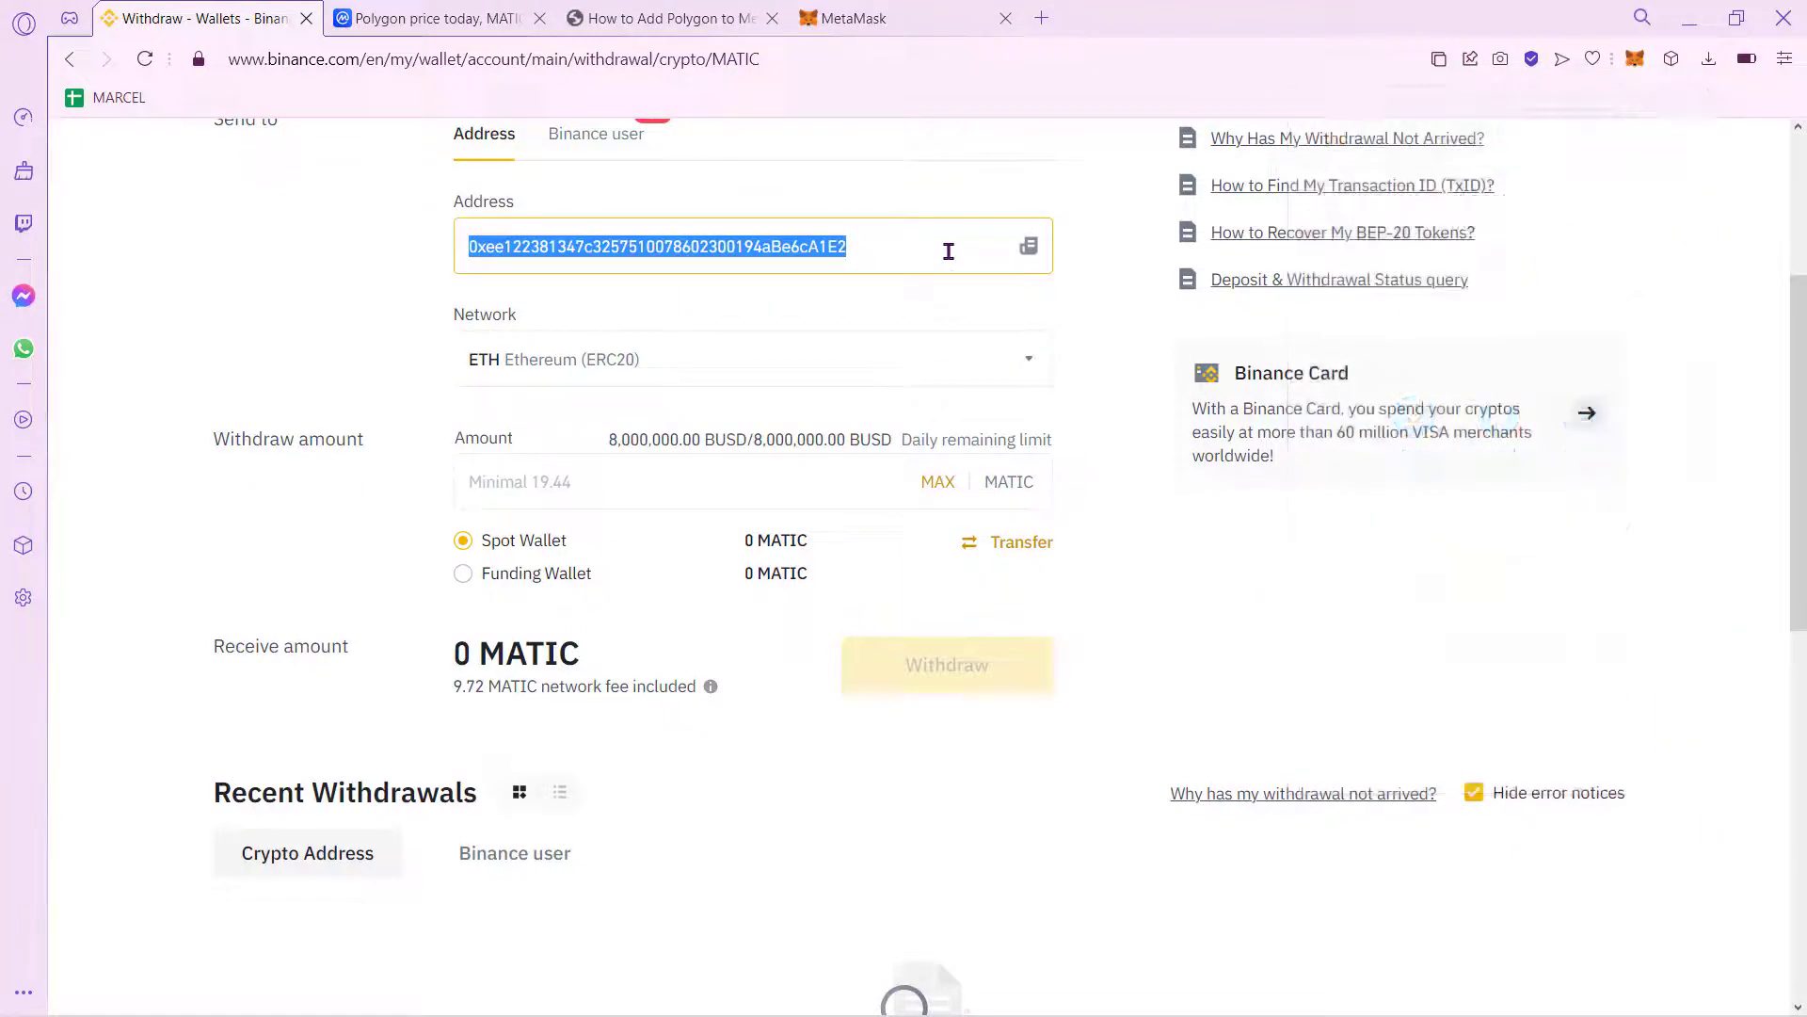
click(947, 246)
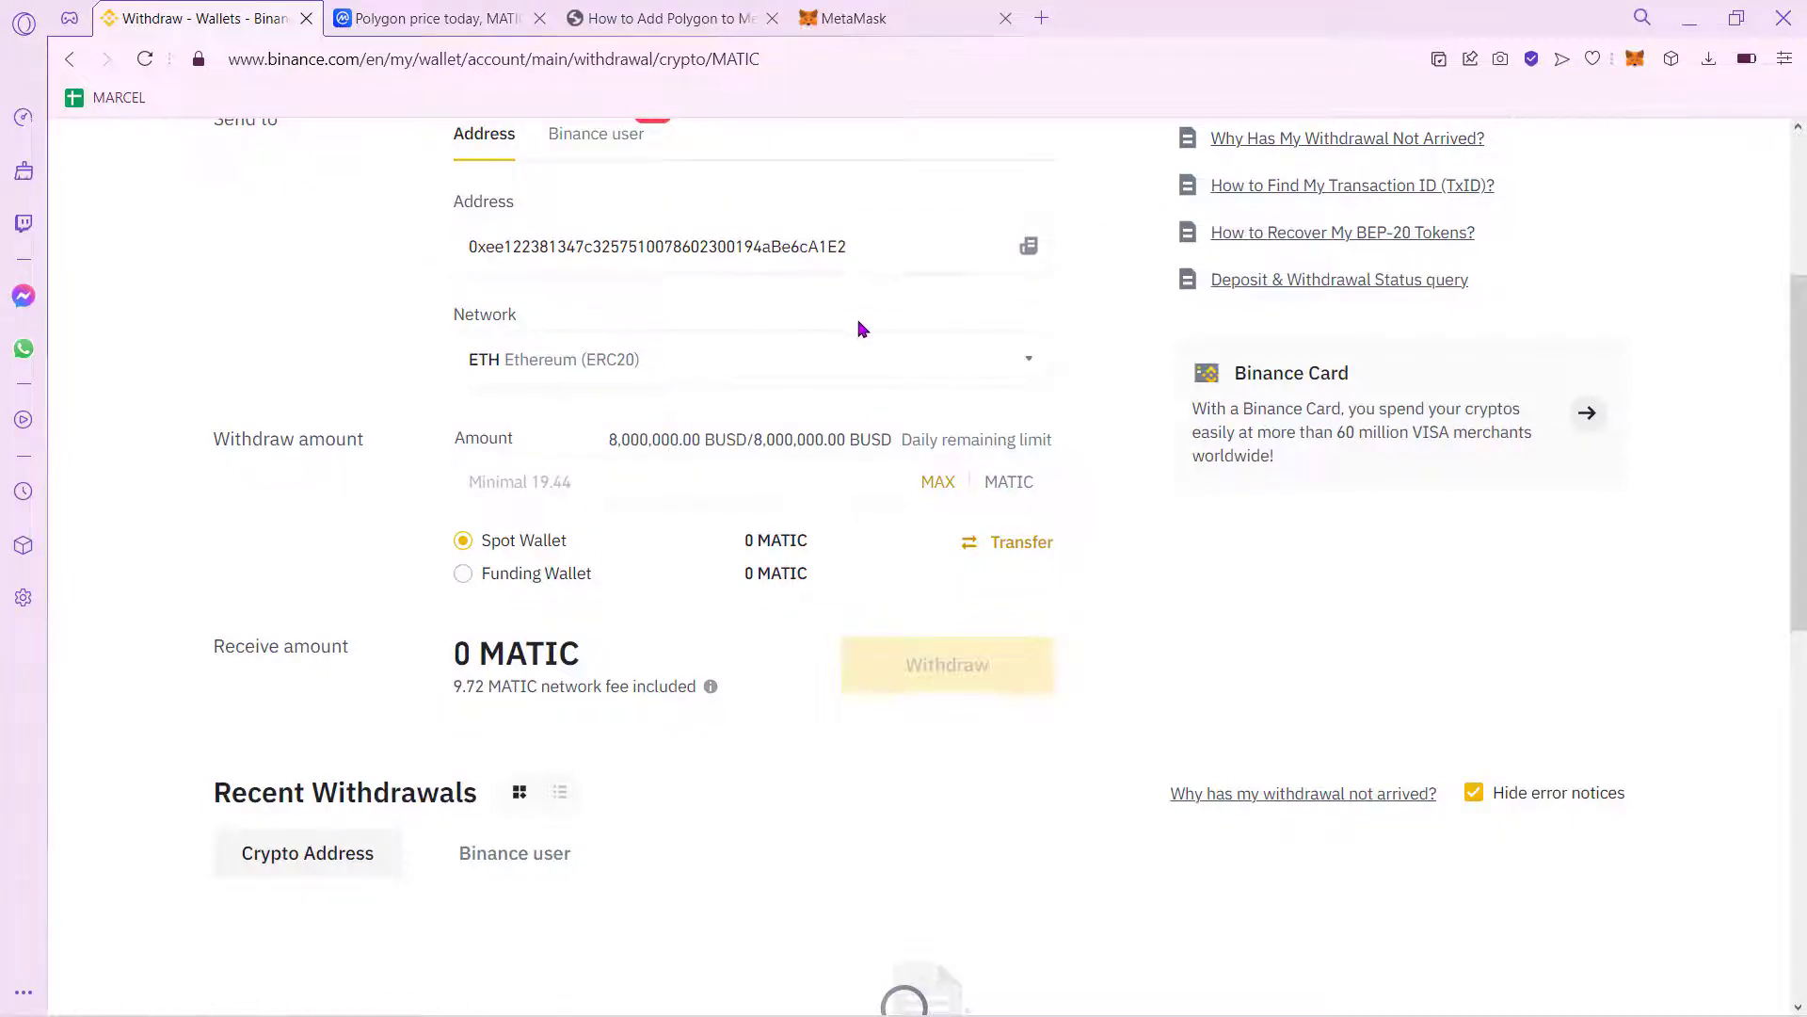
Step: Switch the MATIC withdrawal network to Polygon, with 10 as the amount
click(743, 355)
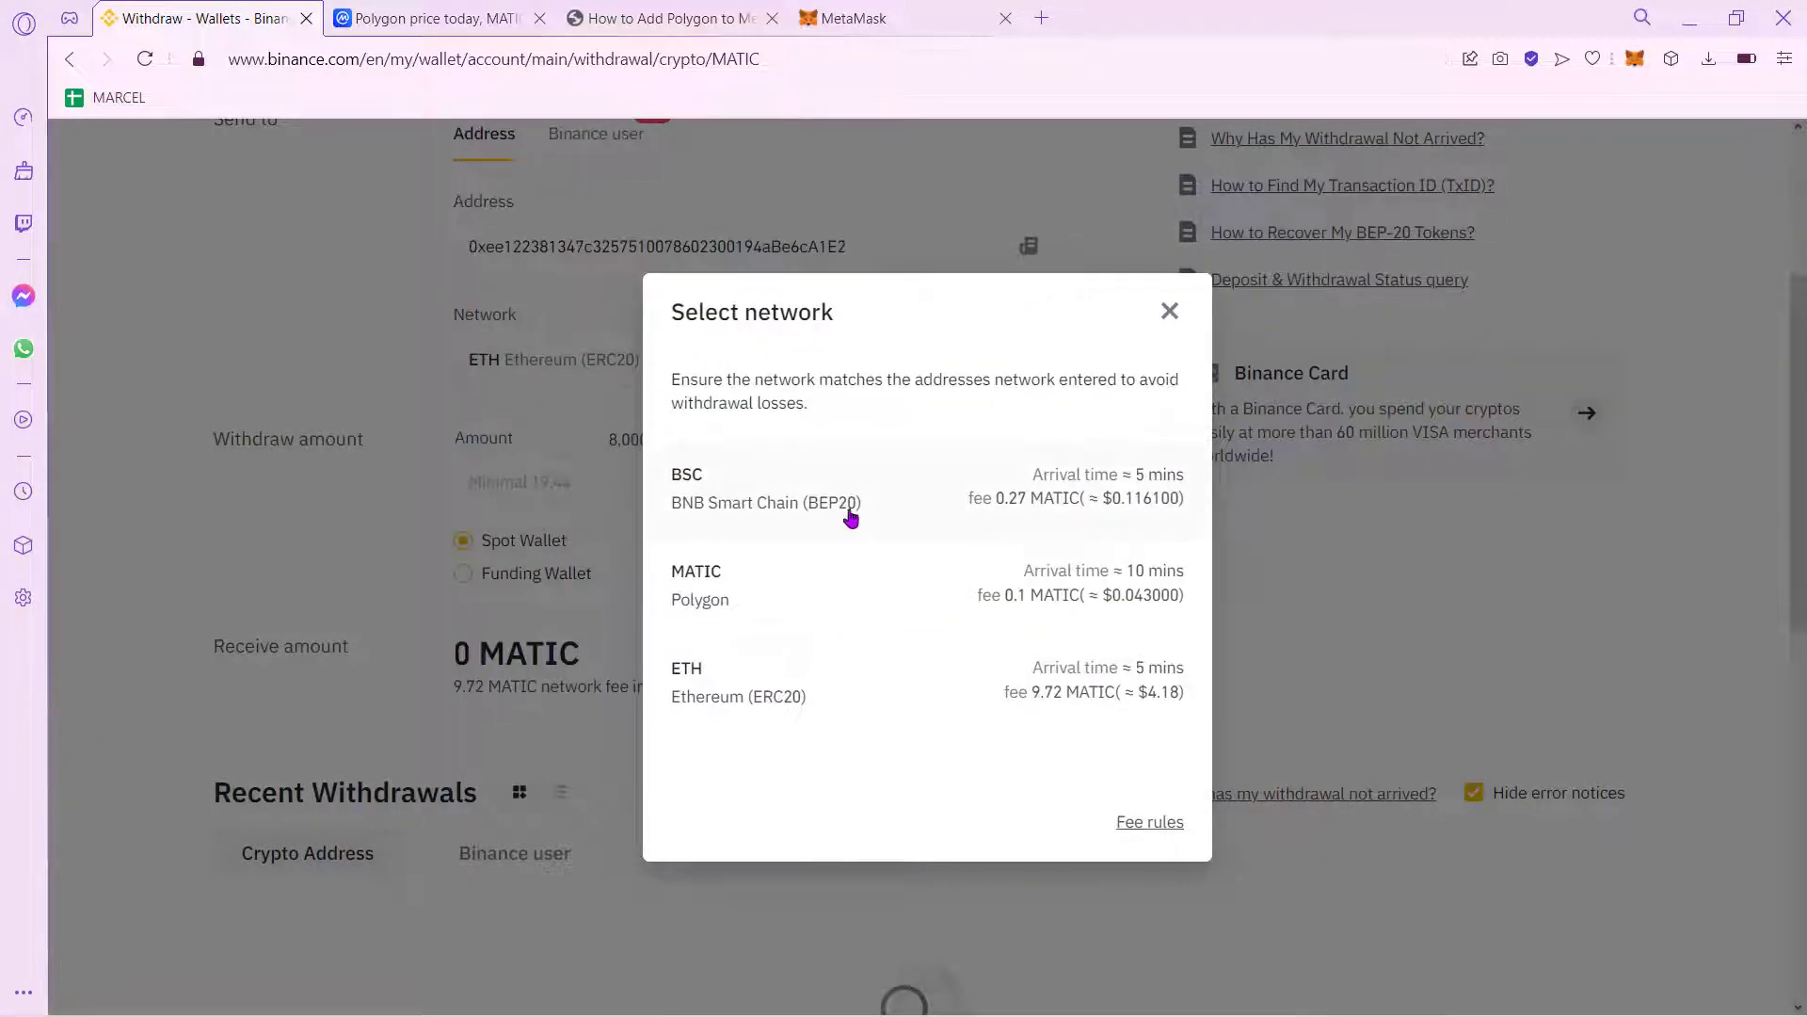
click(749, 609)
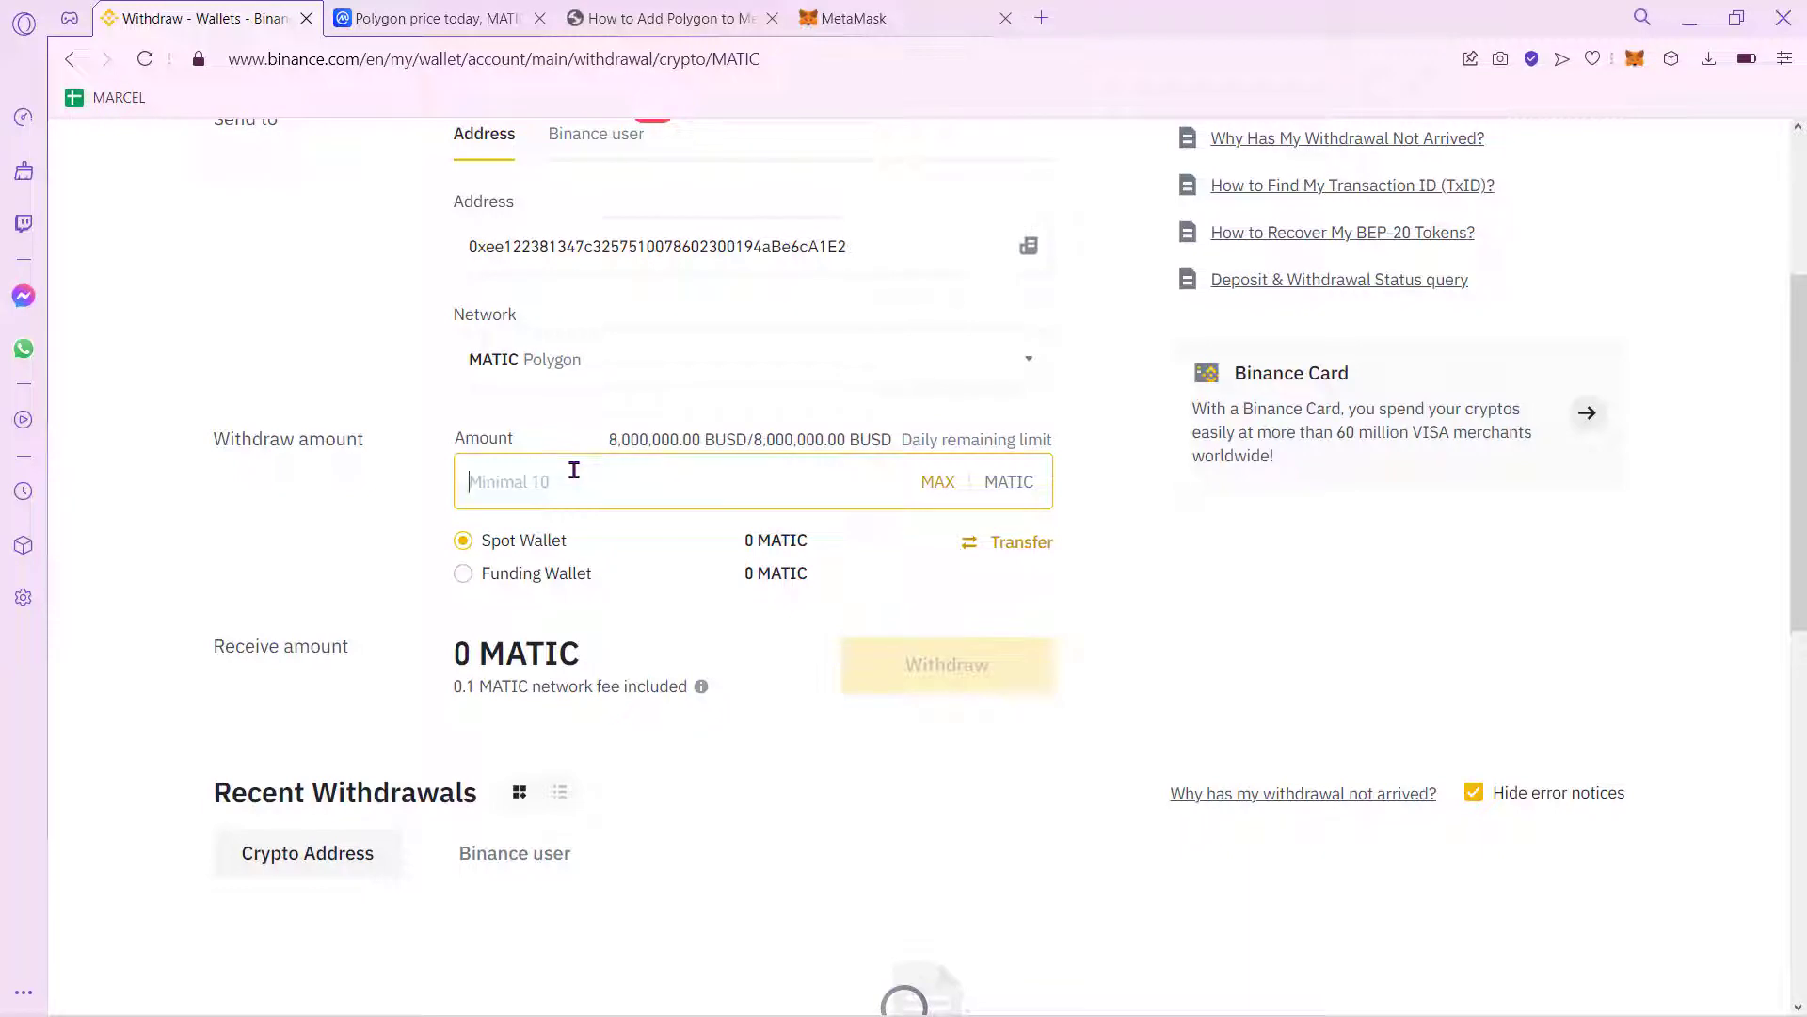
text(10)
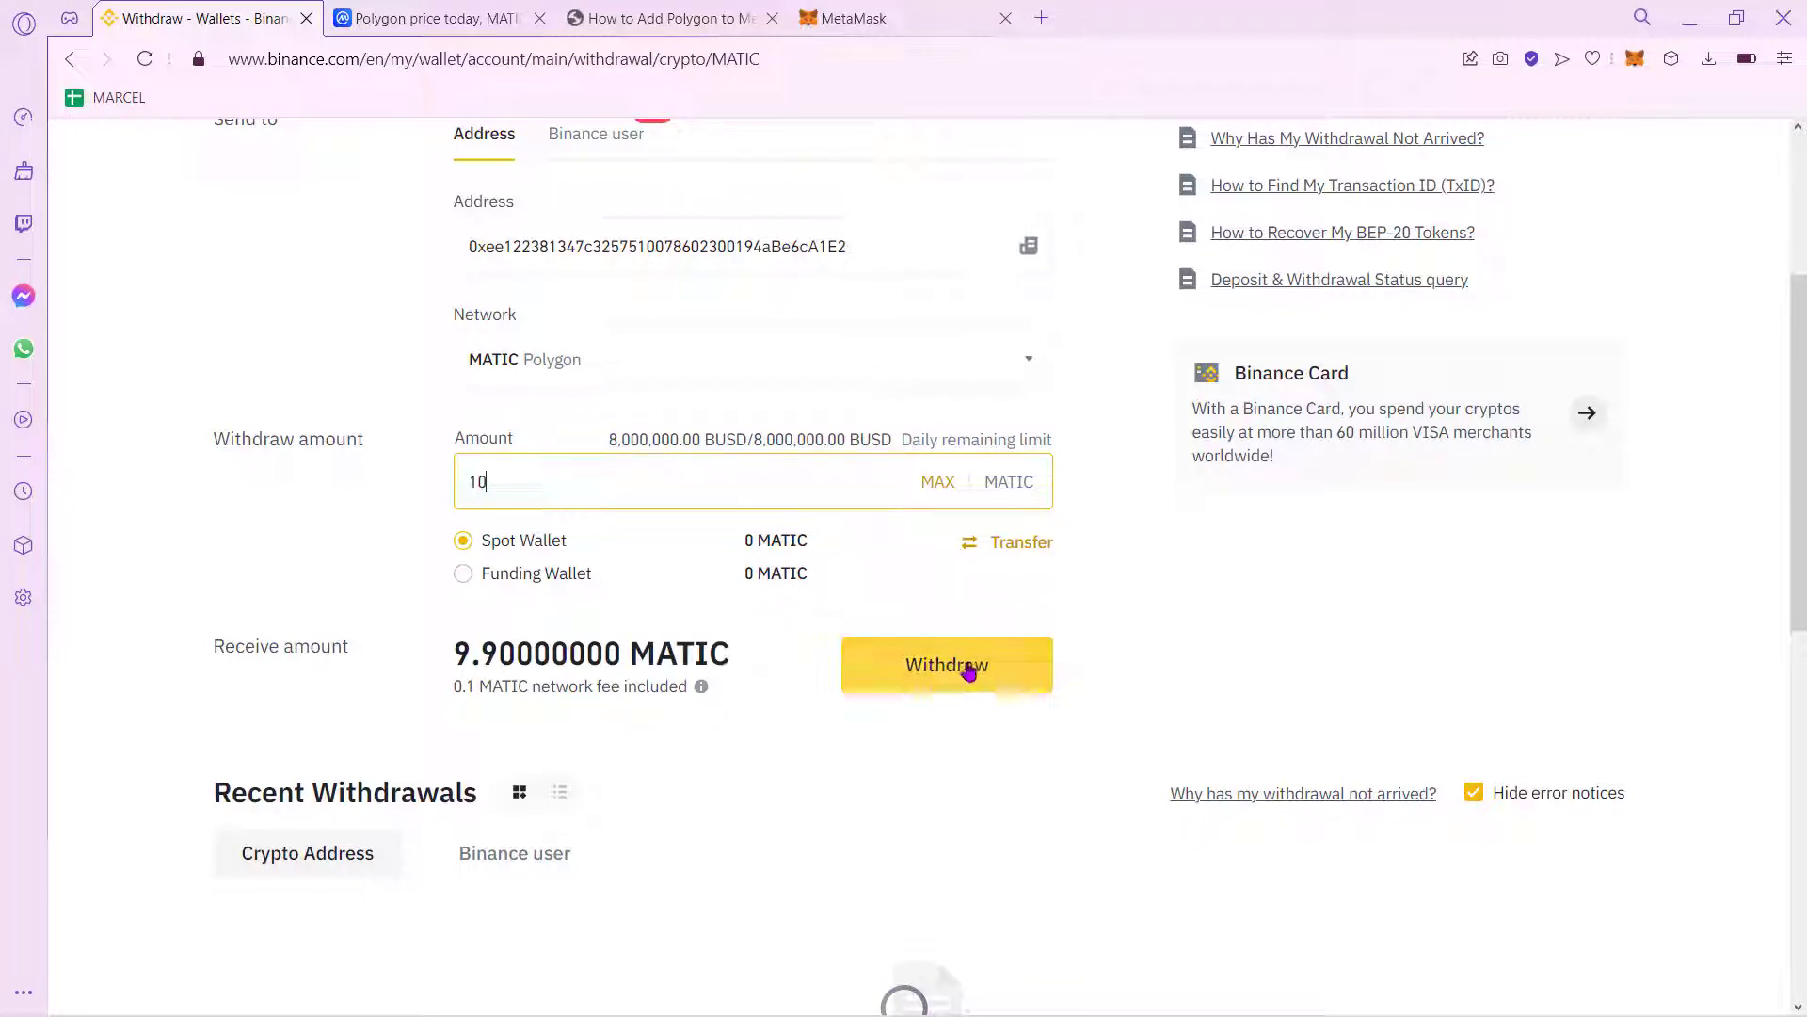
Step: Check the MATIC asset in MetaMask, then move to CoinMarketCap's Polygon price page
click(1633, 59)
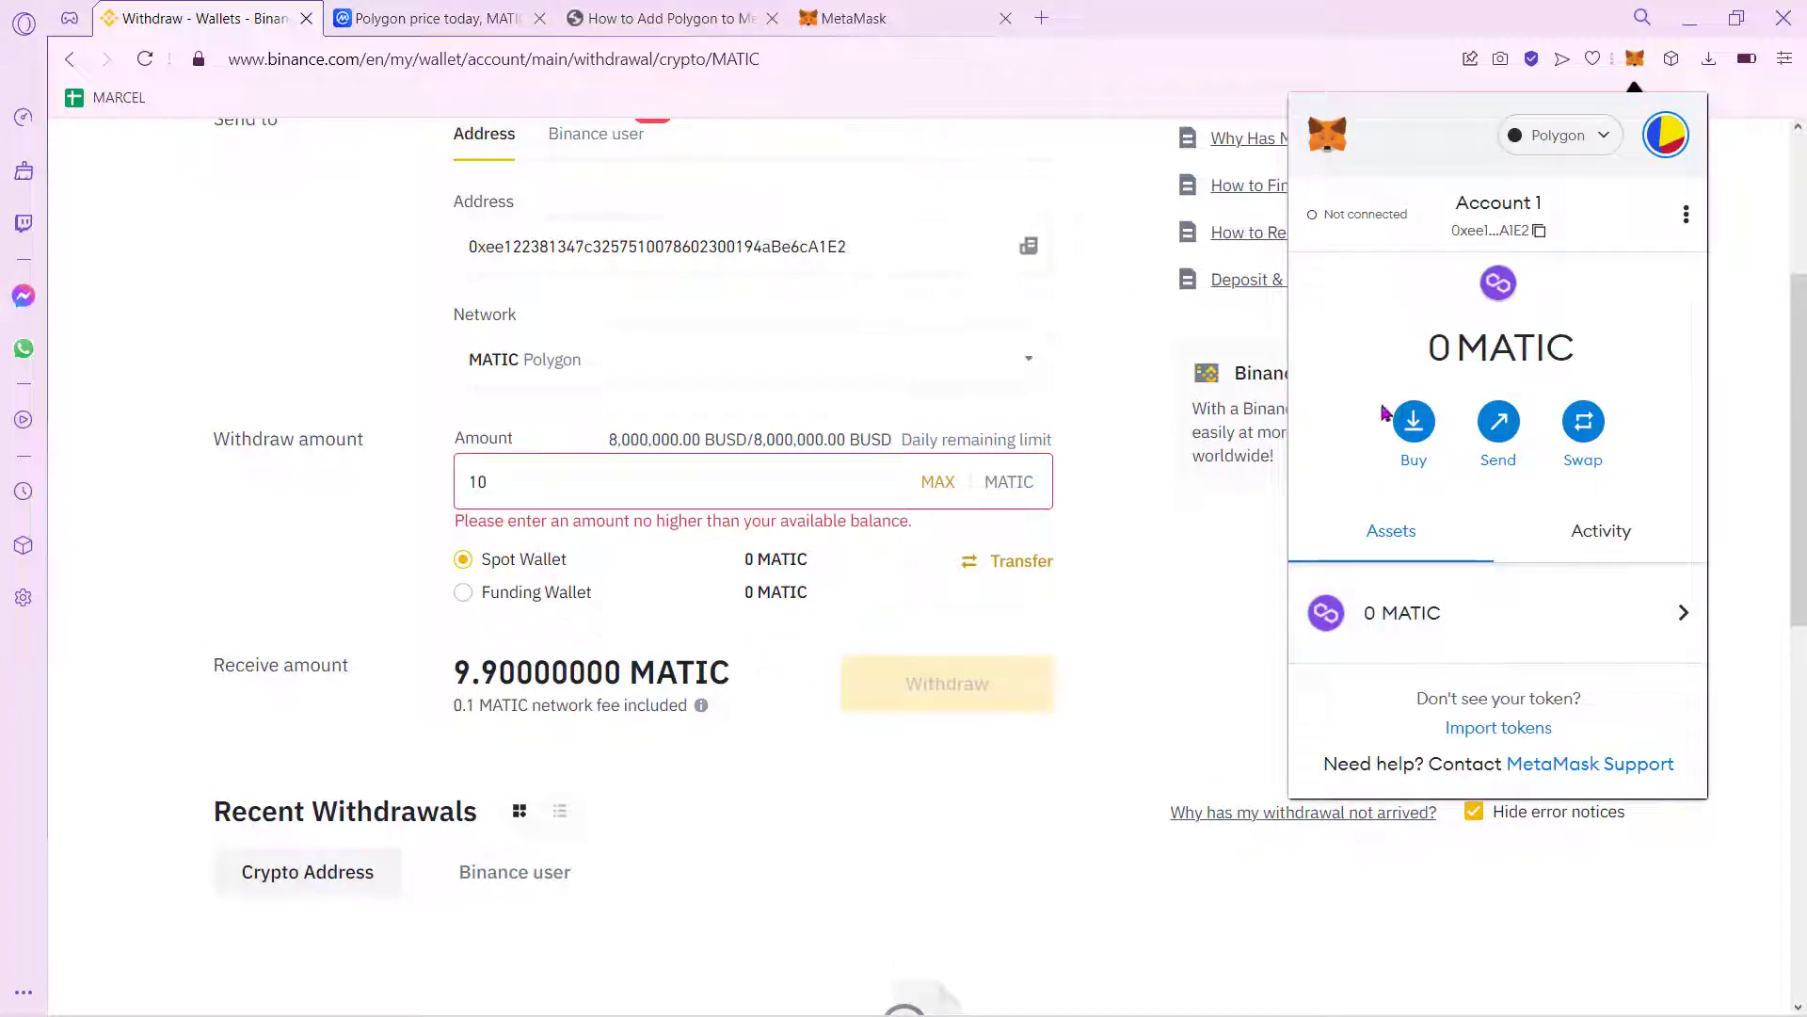
click(1492, 612)
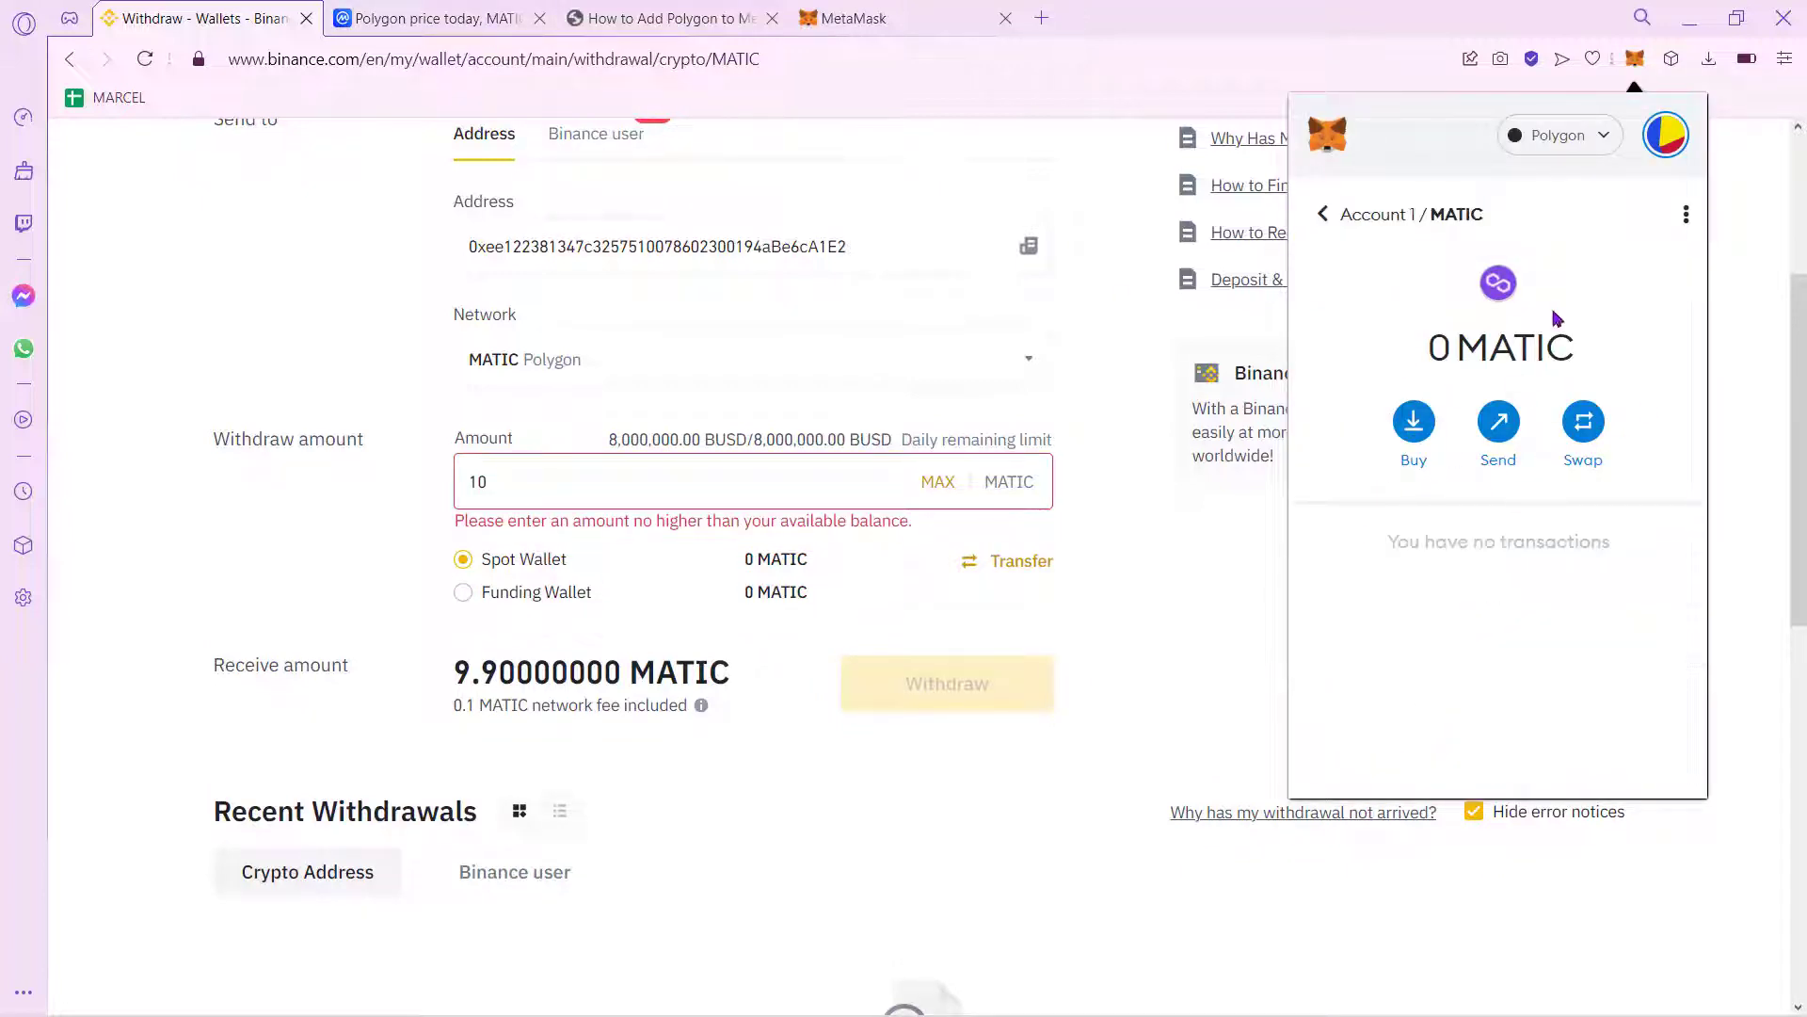
click(1322, 216)
click(452, 18)
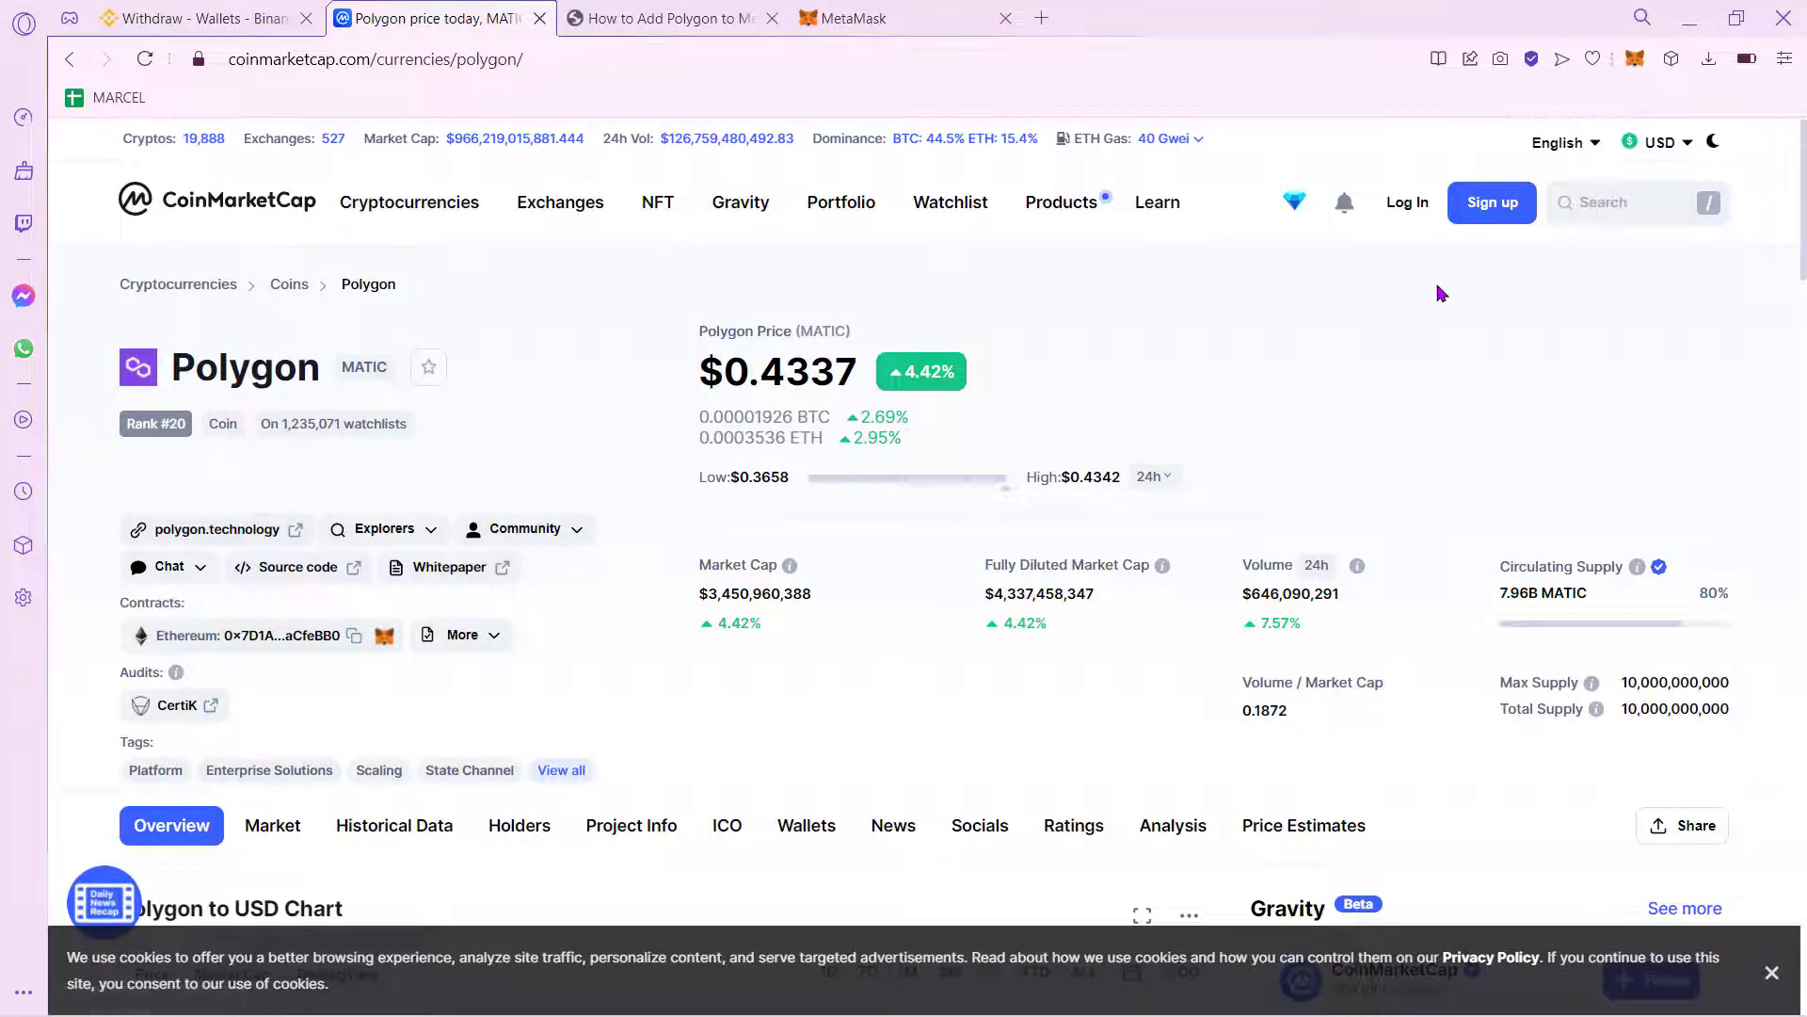
scroll(1253, 281, down, 3)
scroll(1253, 281, up, 3)
Step: Show MATIC's contract addresses on other chains, including the Polygon chain
drag(115, 603, 187, 608)
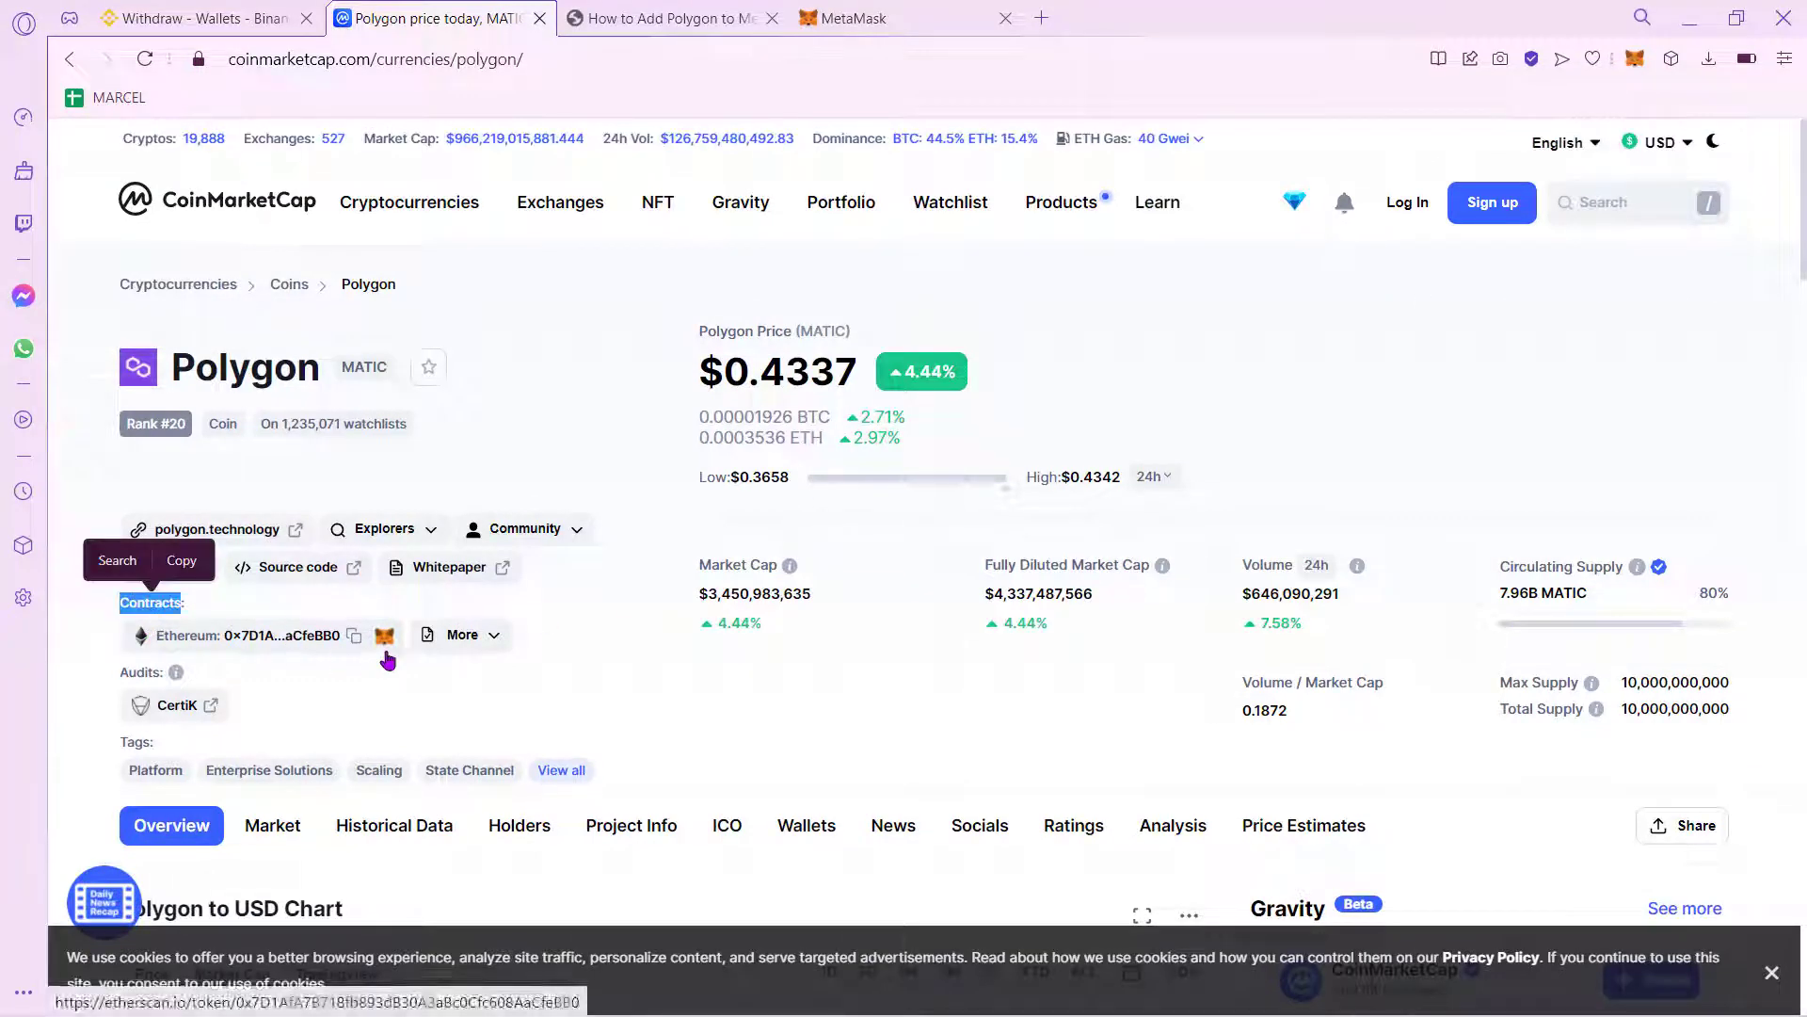
click(481, 648)
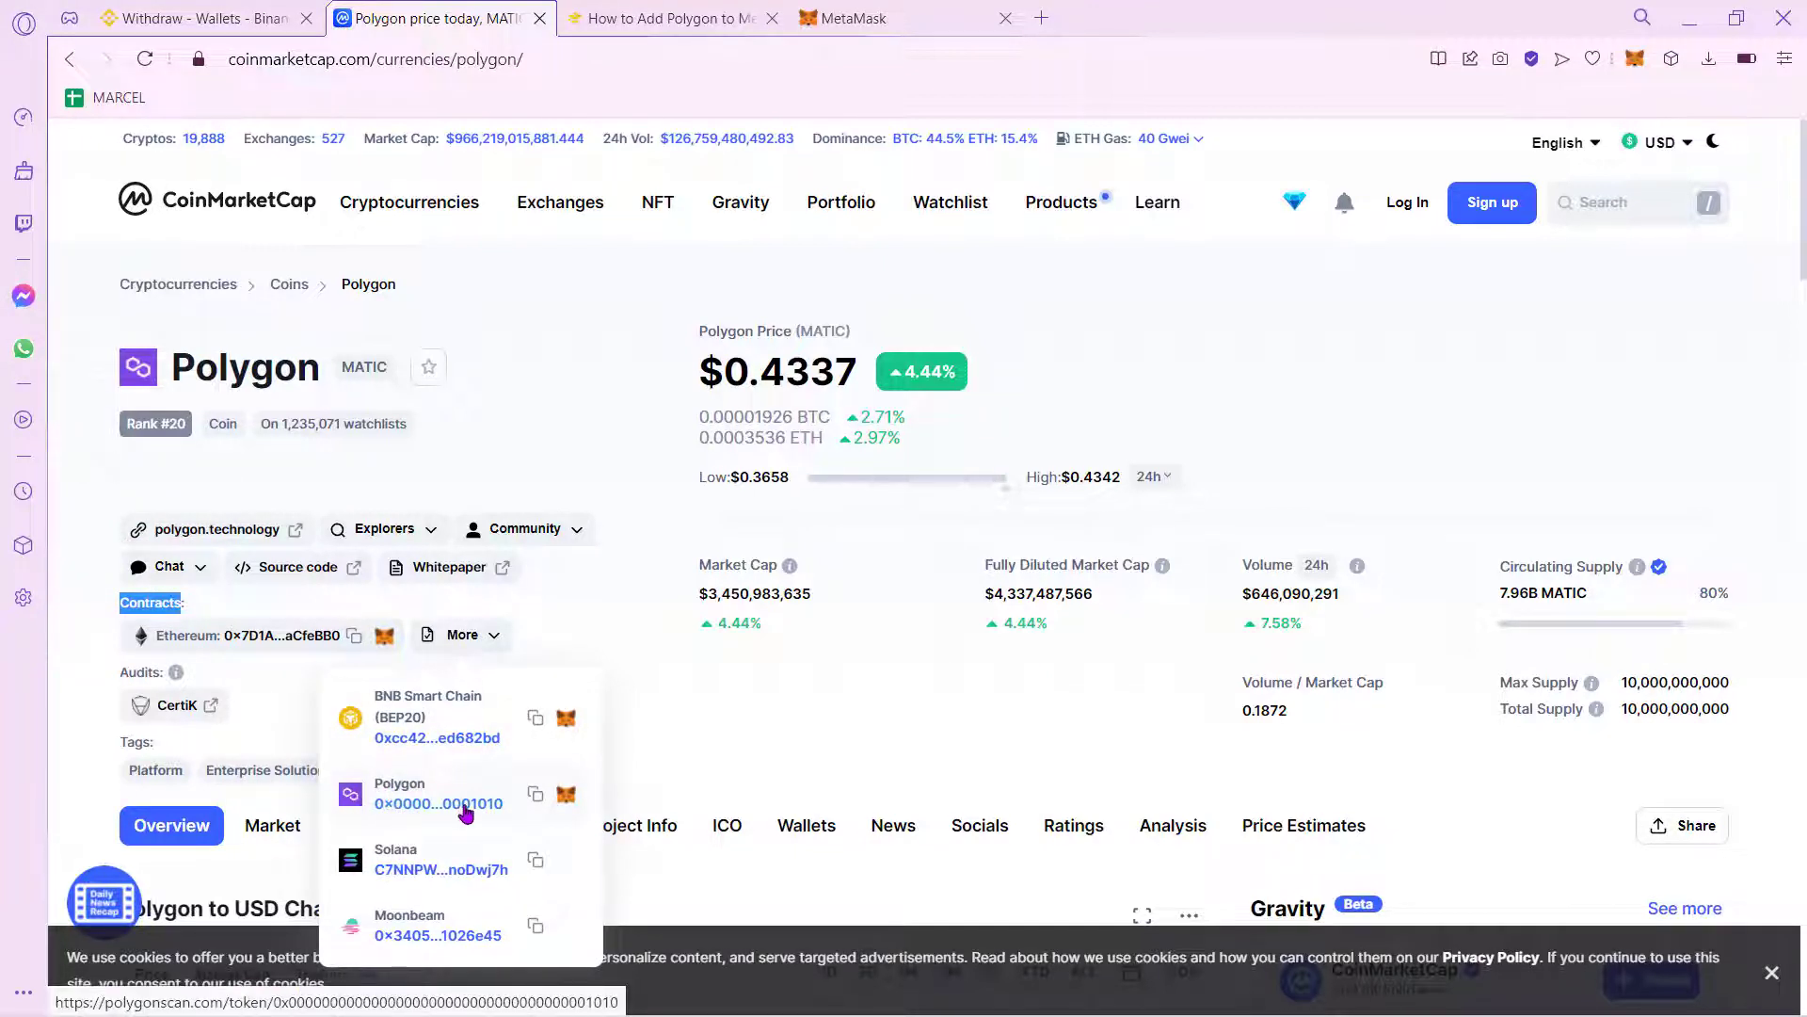
Step: Add the Polygon-chain MATIC contract to MetaMask and confirm the token import
click(567, 798)
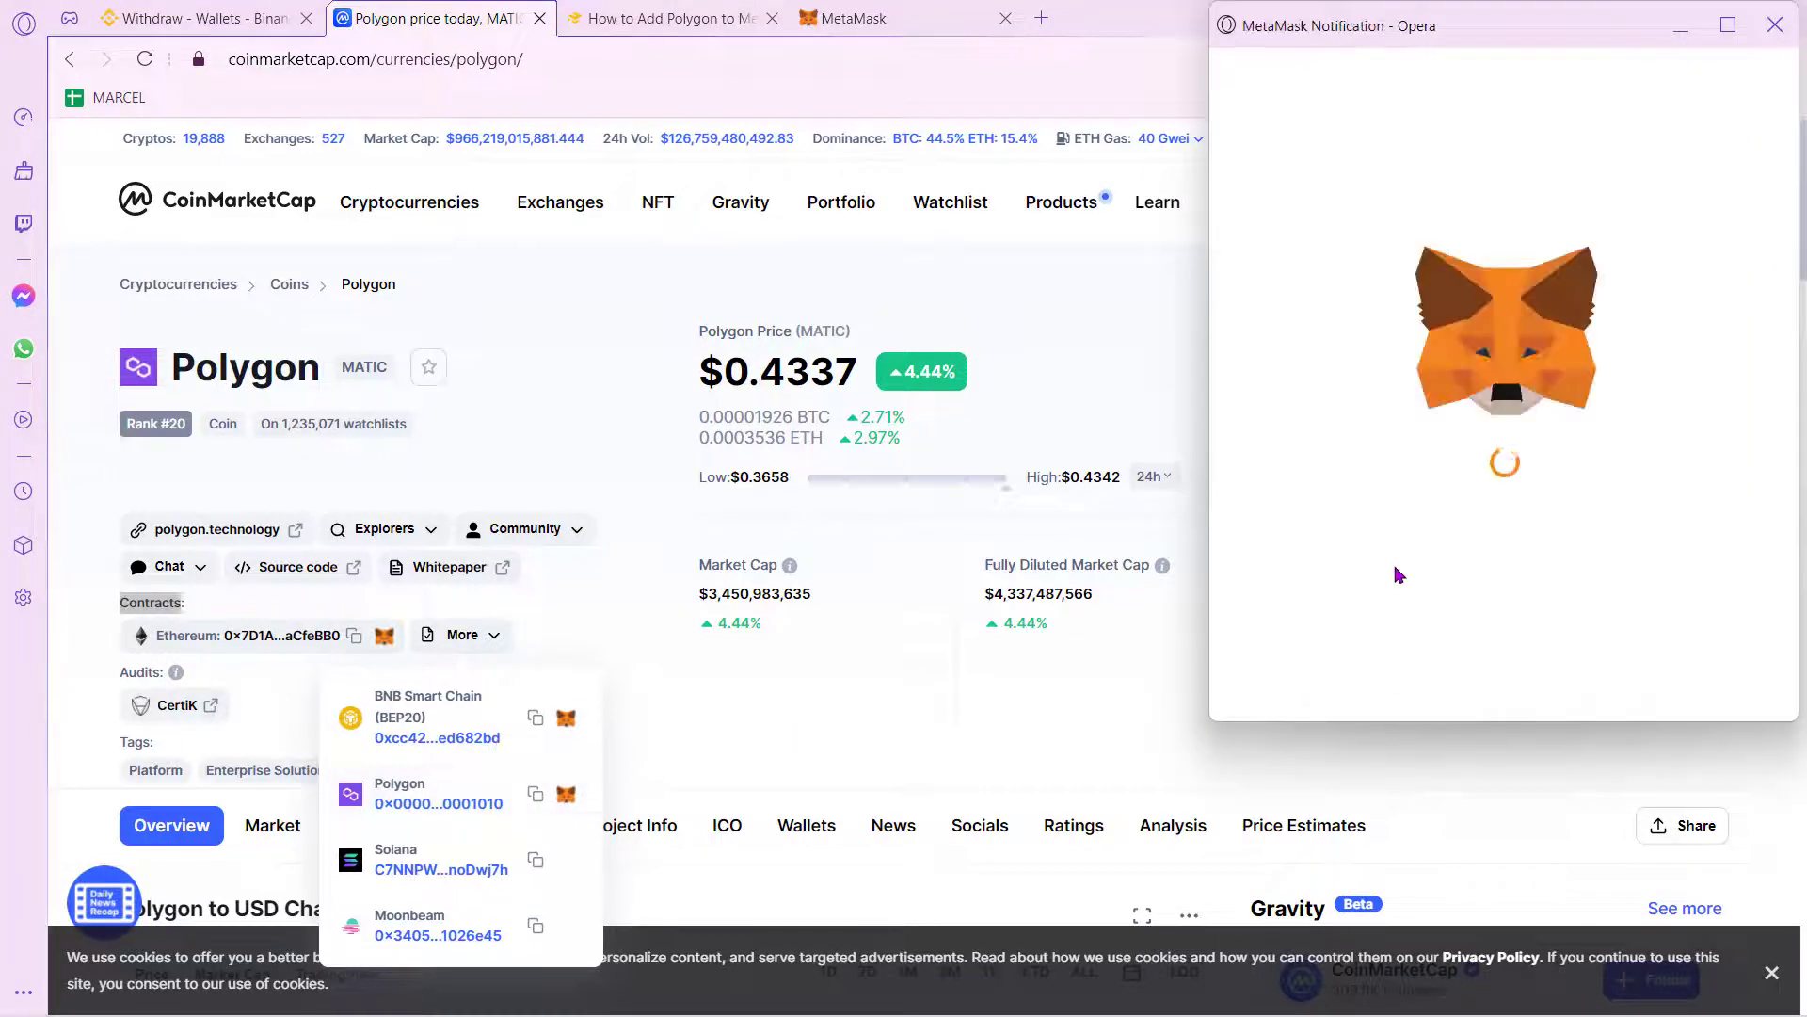
drag(1450, 44, 1167, 71)
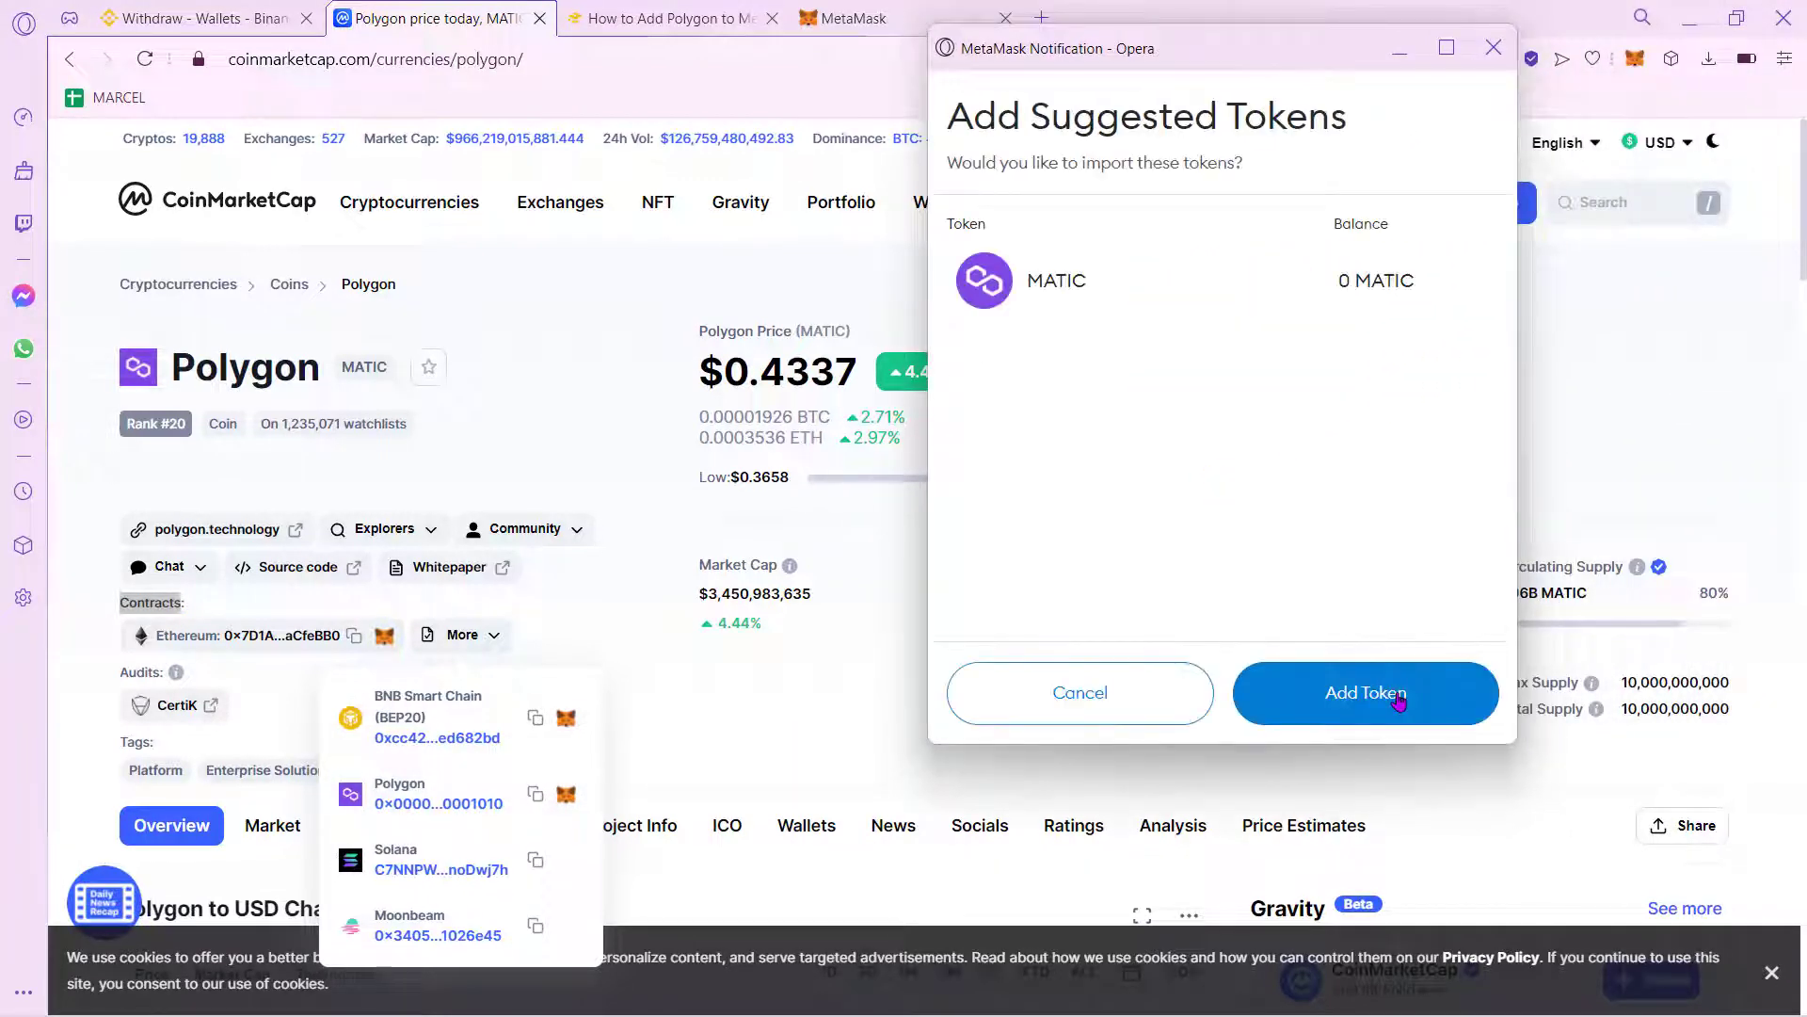
click(1399, 695)
Step: Verify the wallet now lists the new MATIC asset and view its details
click(1633, 59)
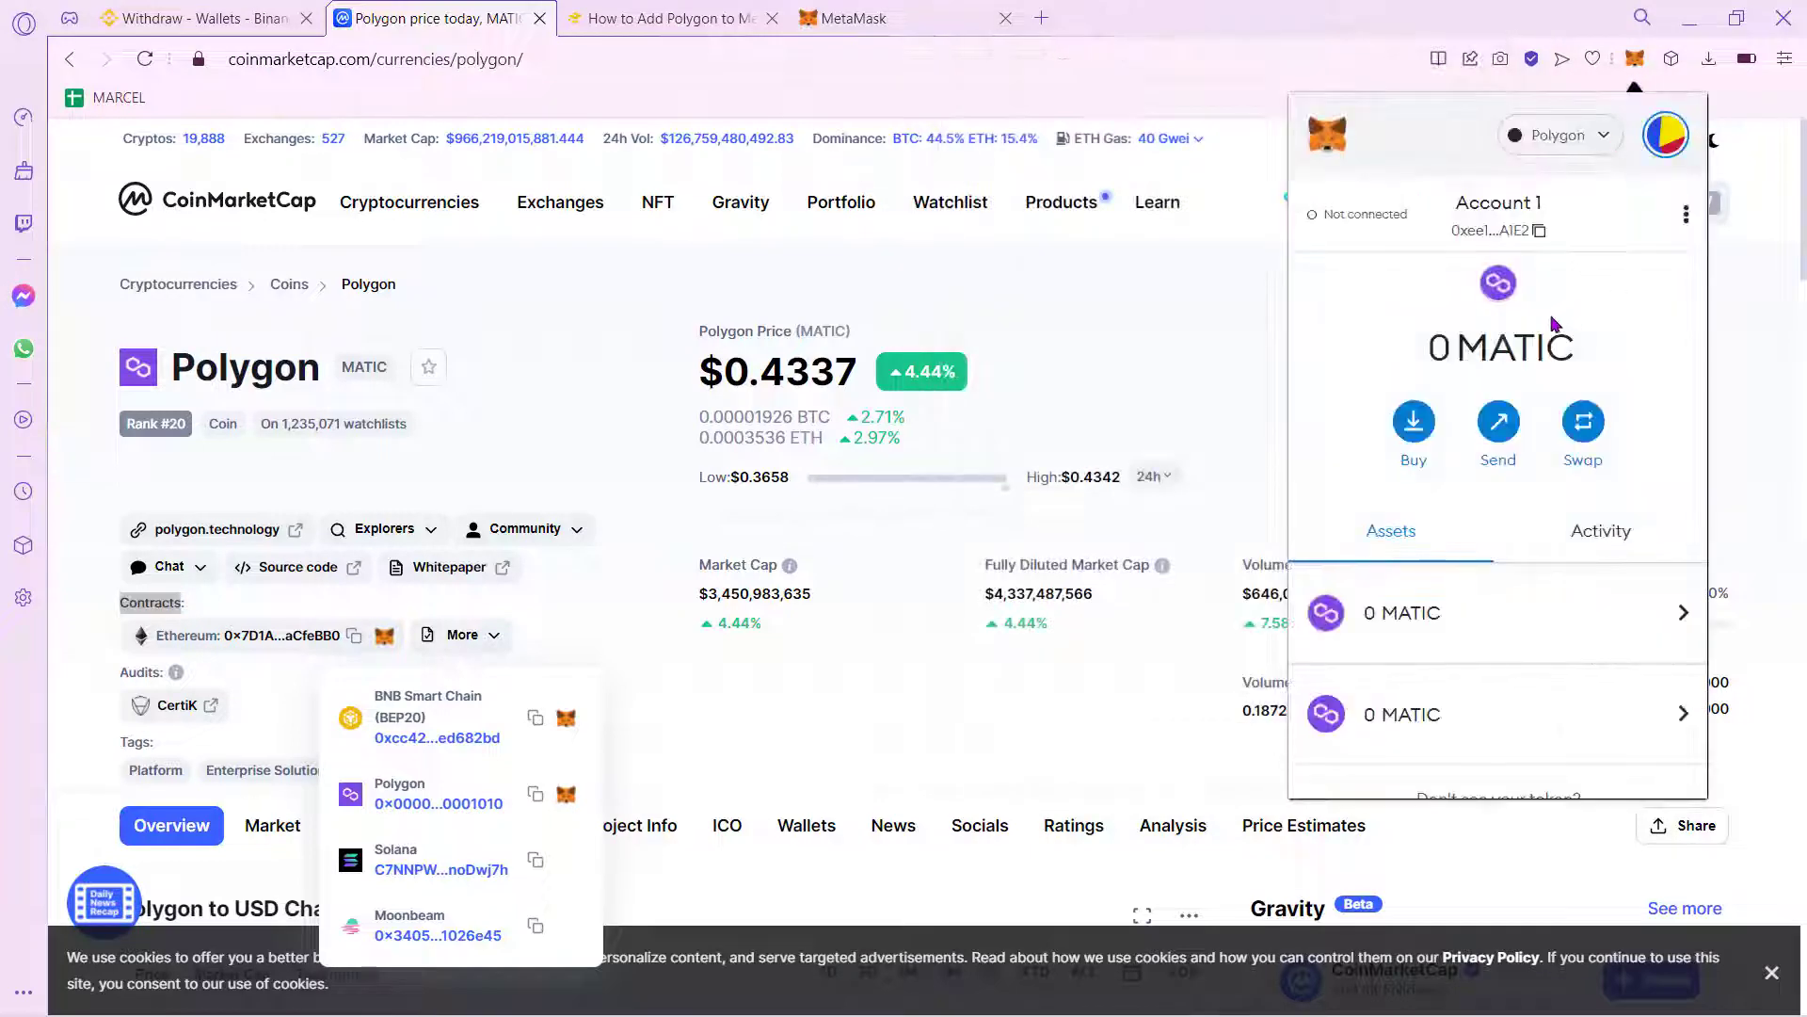
scroll(1615, 562, down, 1)
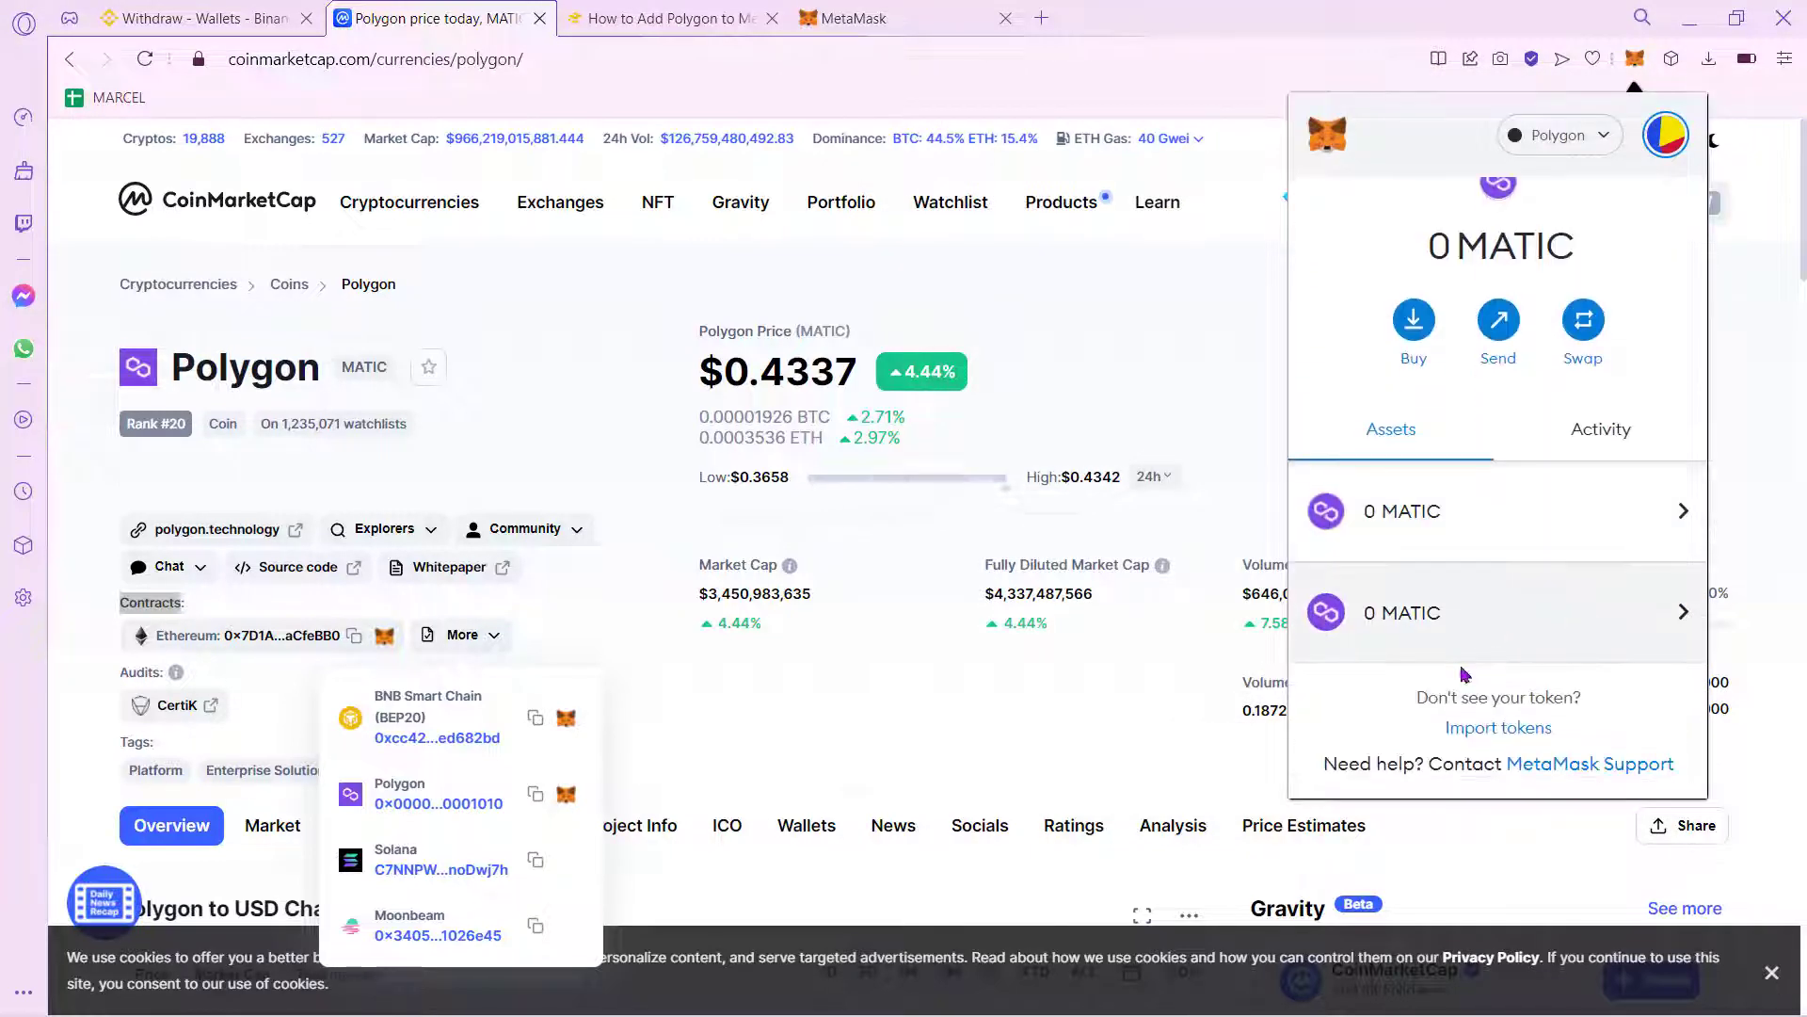
click(1440, 616)
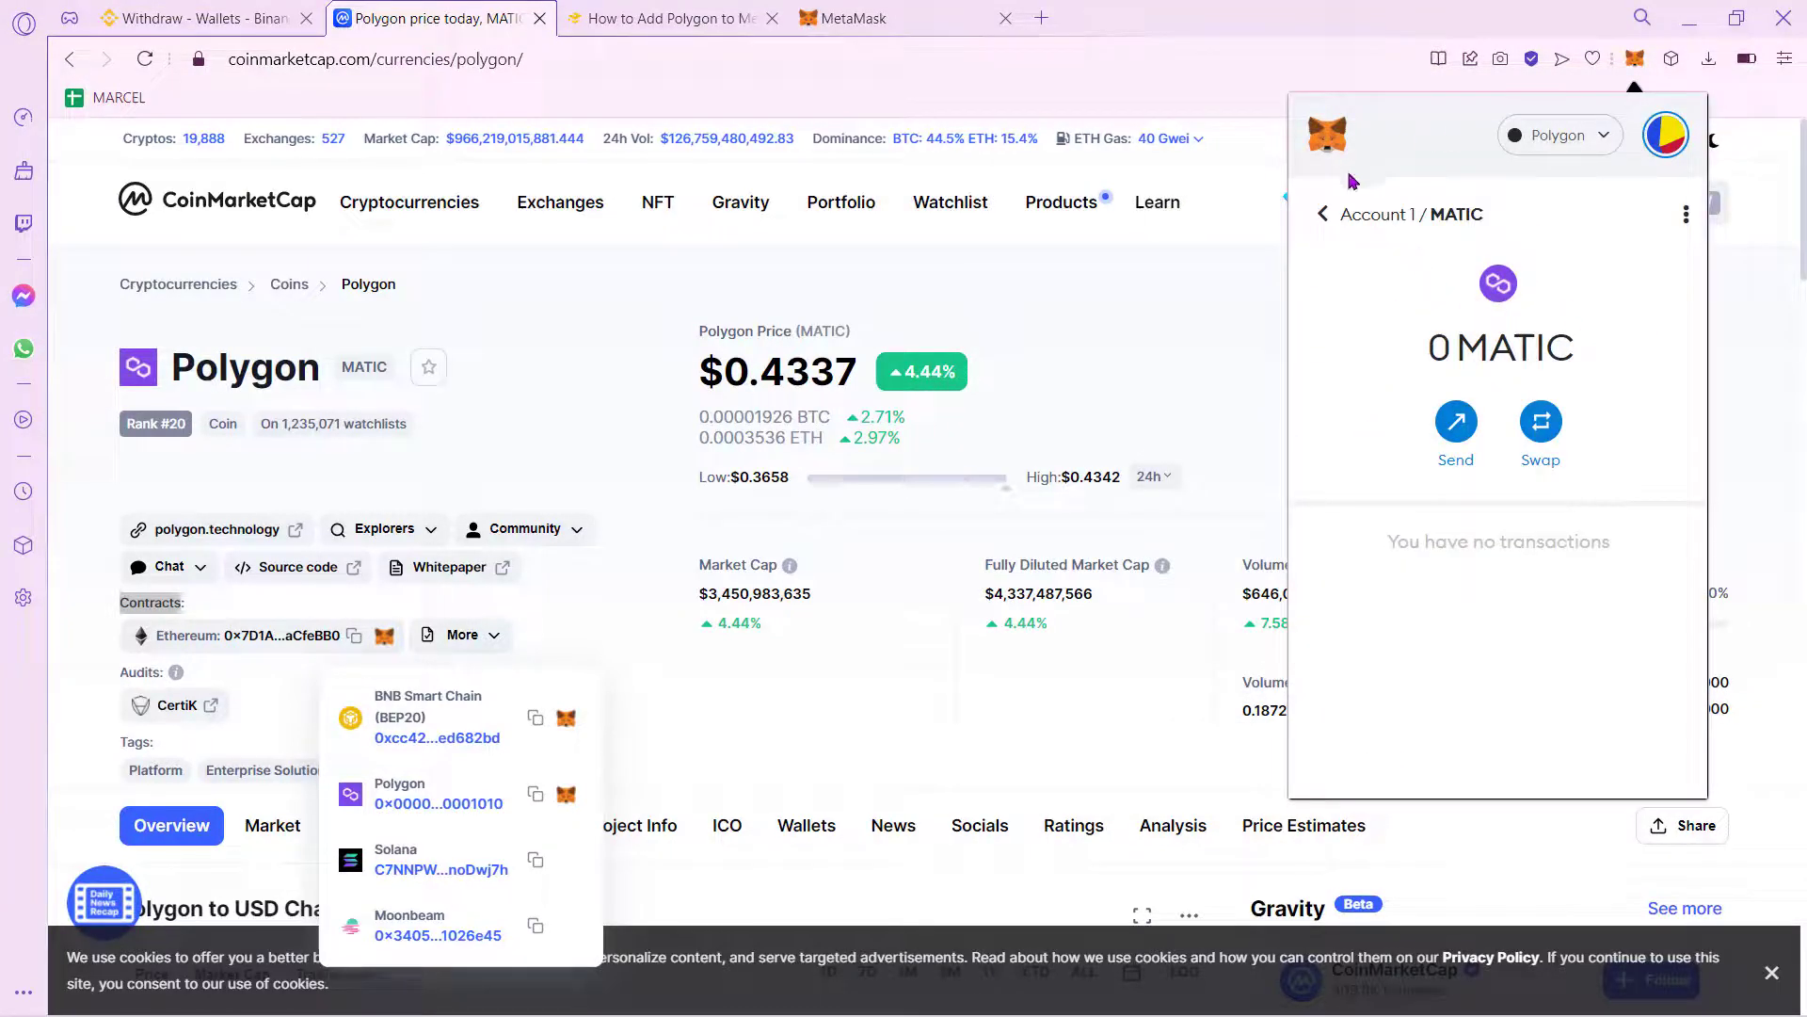